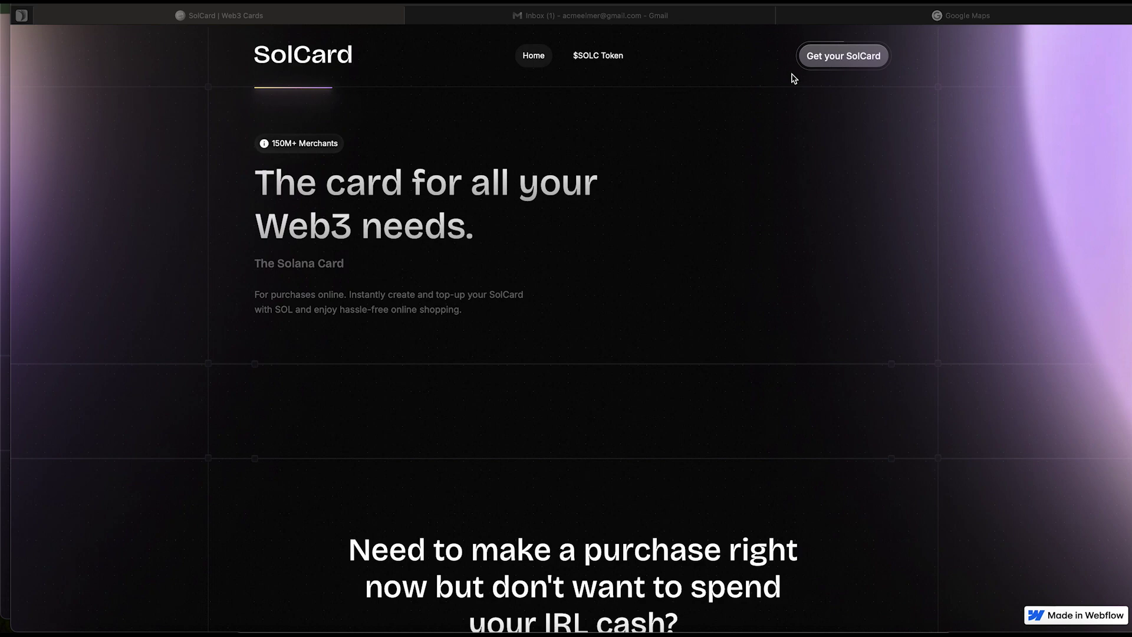
Open the SolCard account registration page.
scroll(667, 264, down, 3)
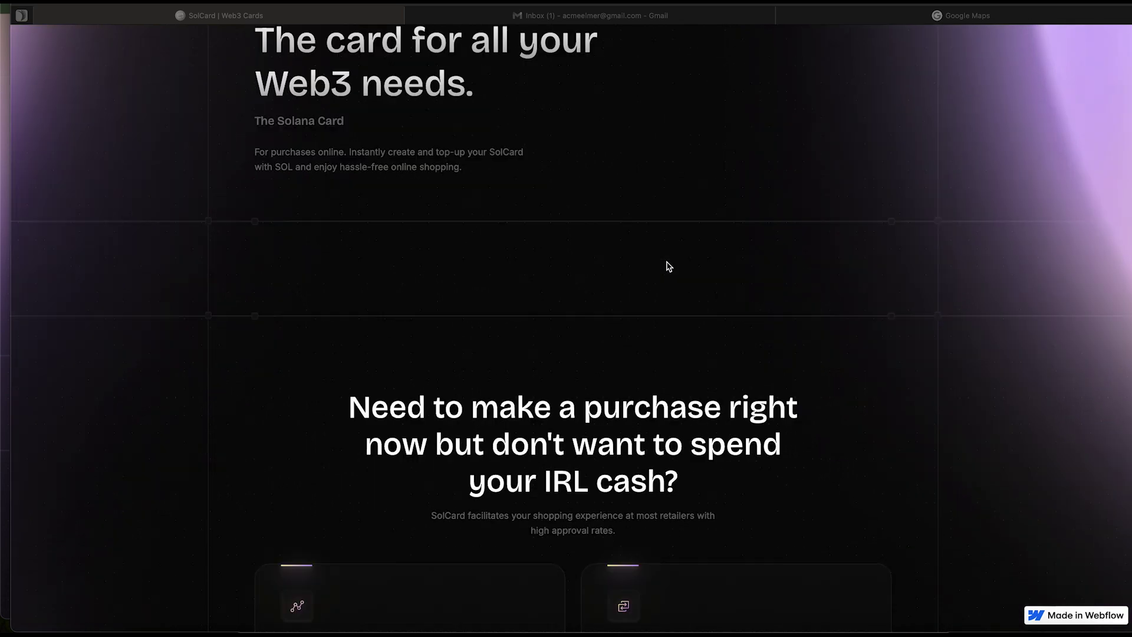
scroll(668, 265, down, 10)
scroll(668, 265, up, 11)
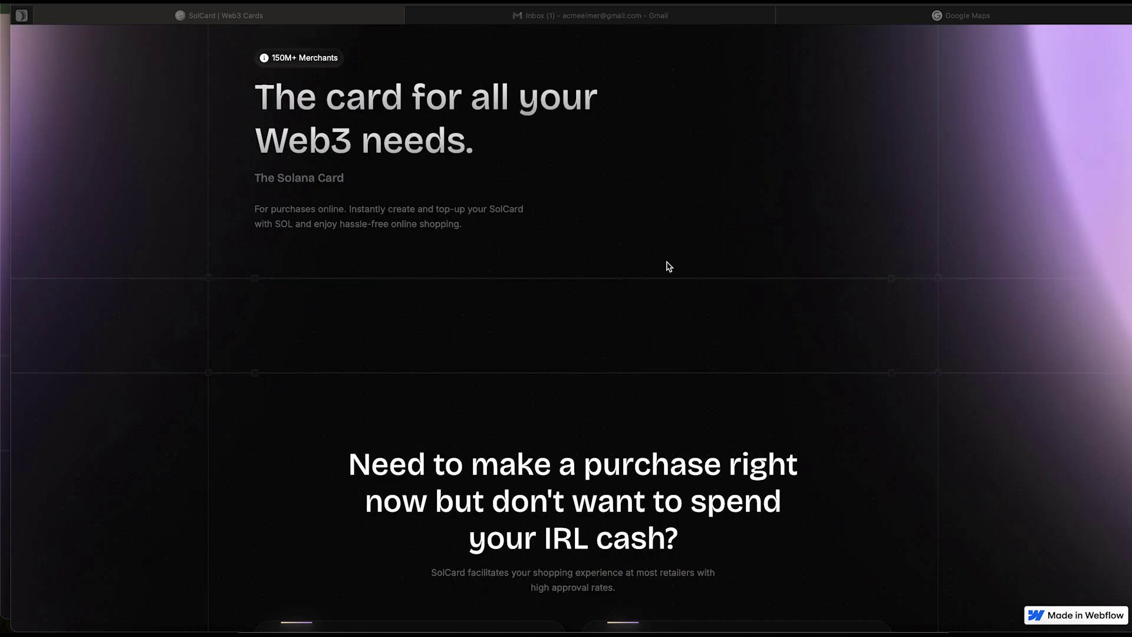
scroll(668, 267, up, 2)
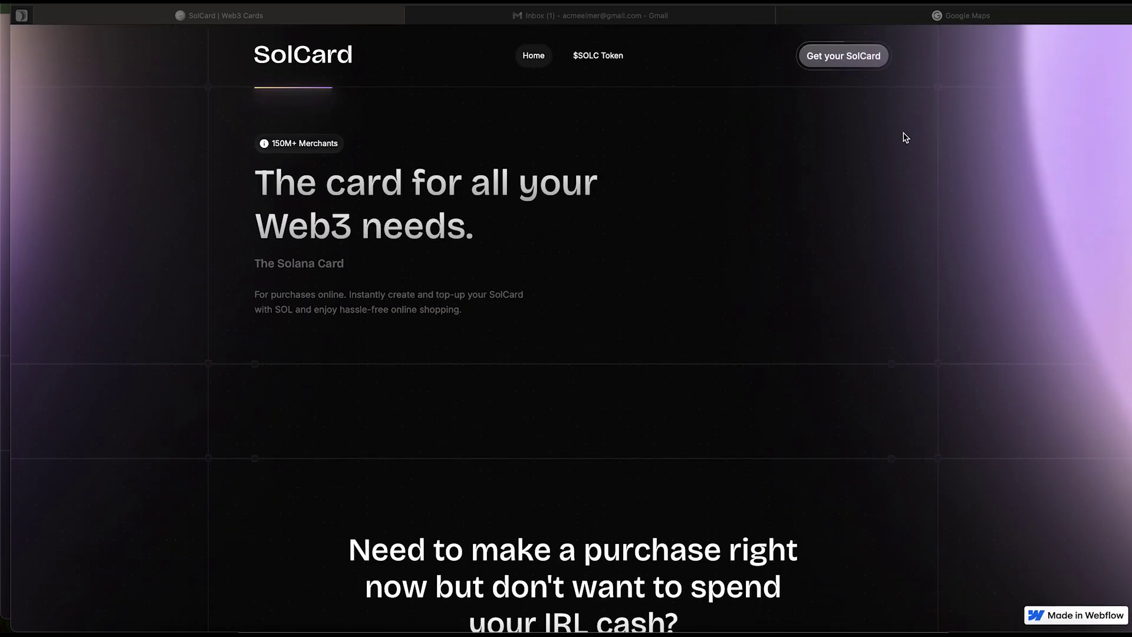
click(848, 57)
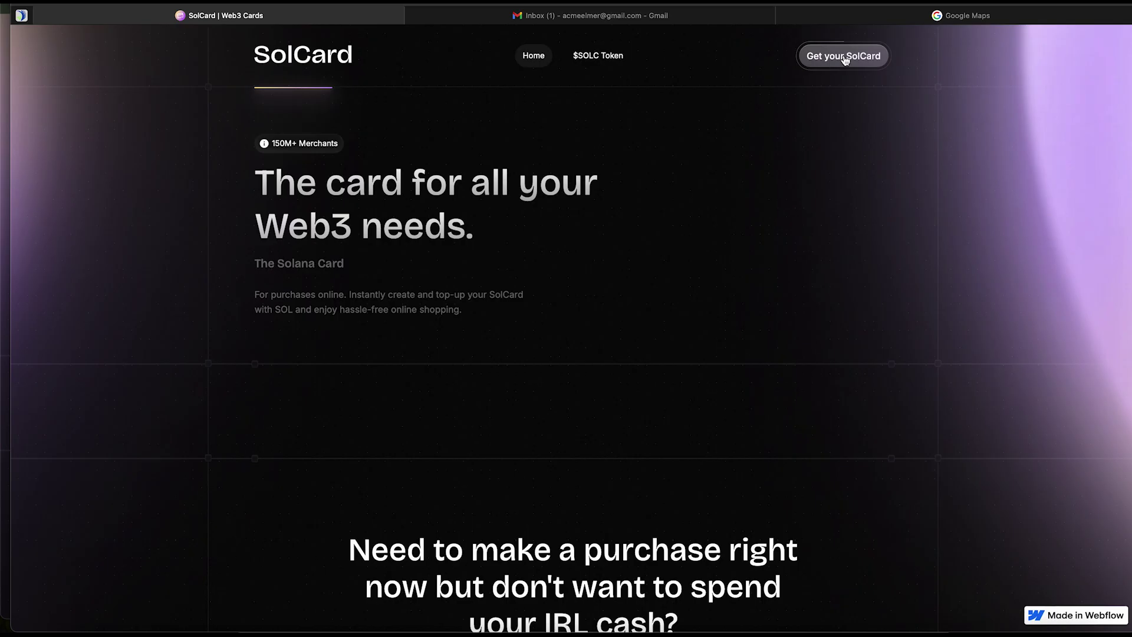
click(848, 56)
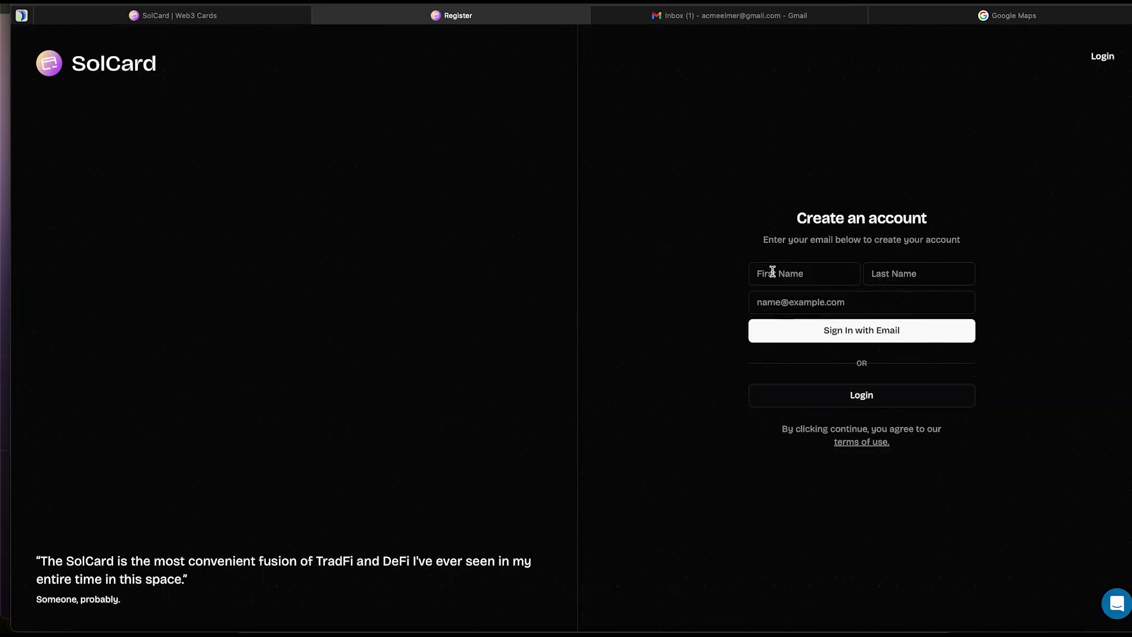
Enter the applicant's first name, last name and e-mail, then request the sign-up code.
click(791, 275)
click(905, 270)
click(833, 273)
text(Elmer)
click(872, 274)
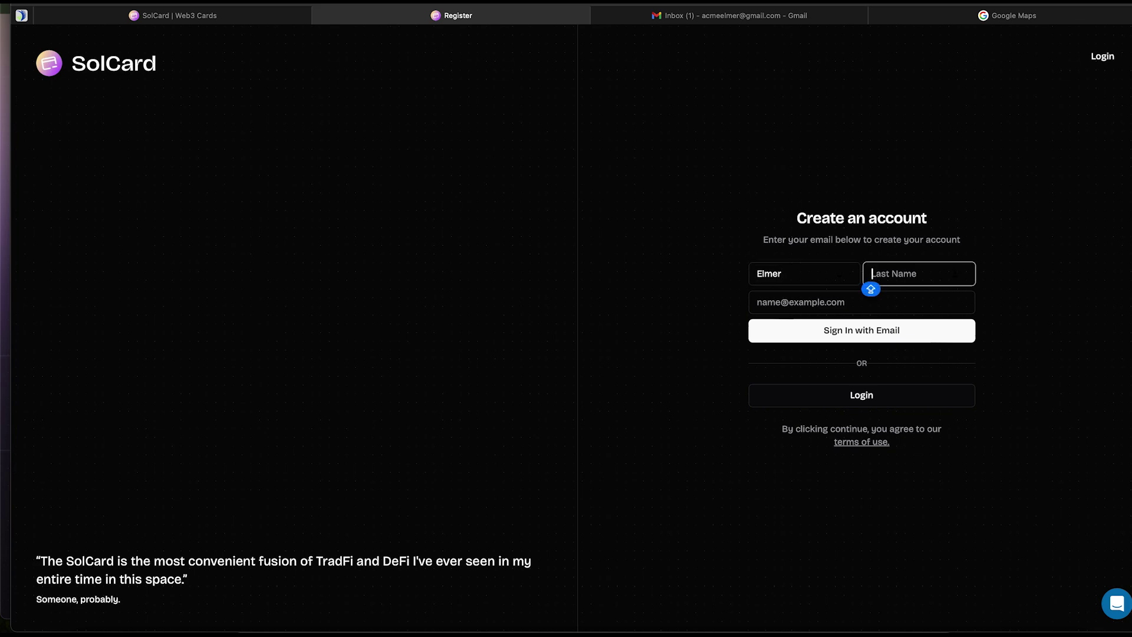
text(Fudd)
click(825, 302)
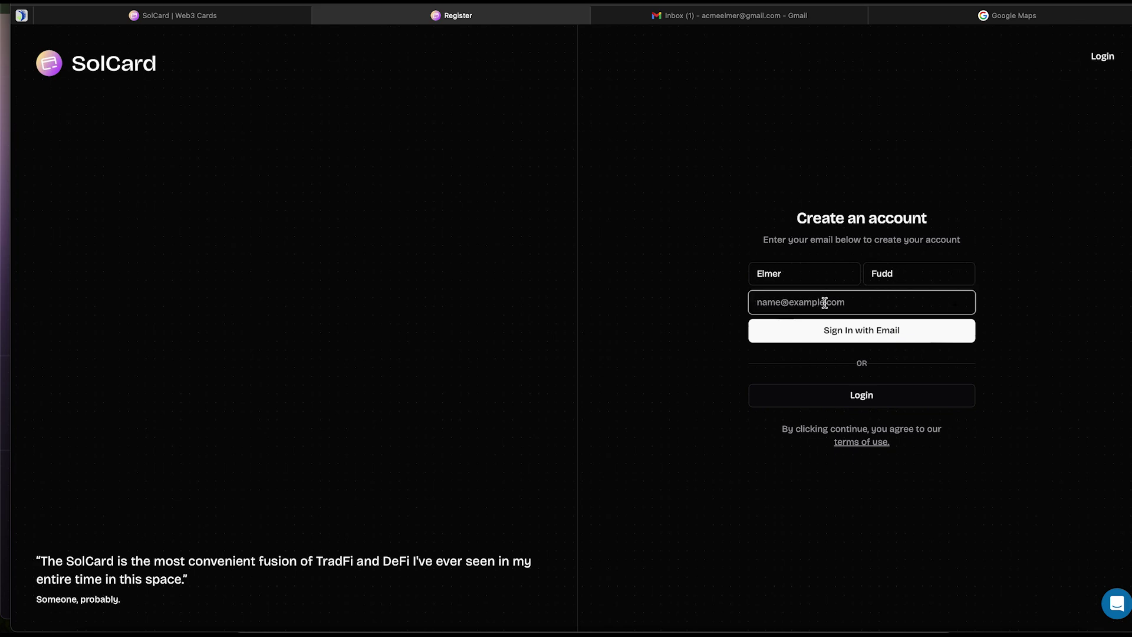
key(super+v)
click(862, 332)
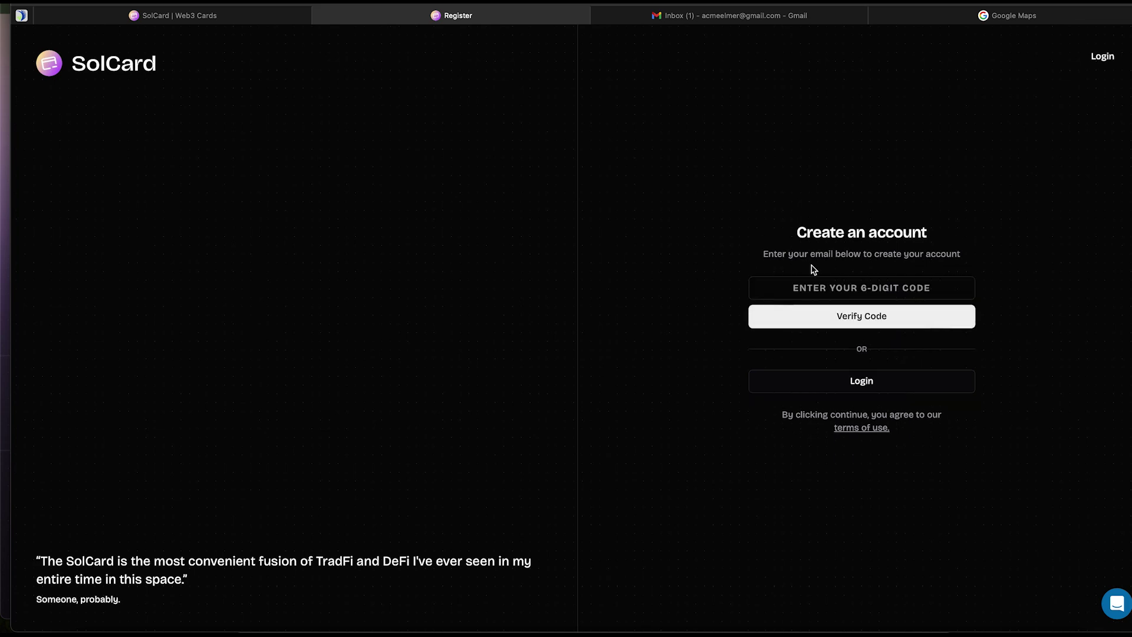
Open SolCard's 2FA code e-mail in Gmail and dismiss the toolbar and emoji tips.
click(669, 18)
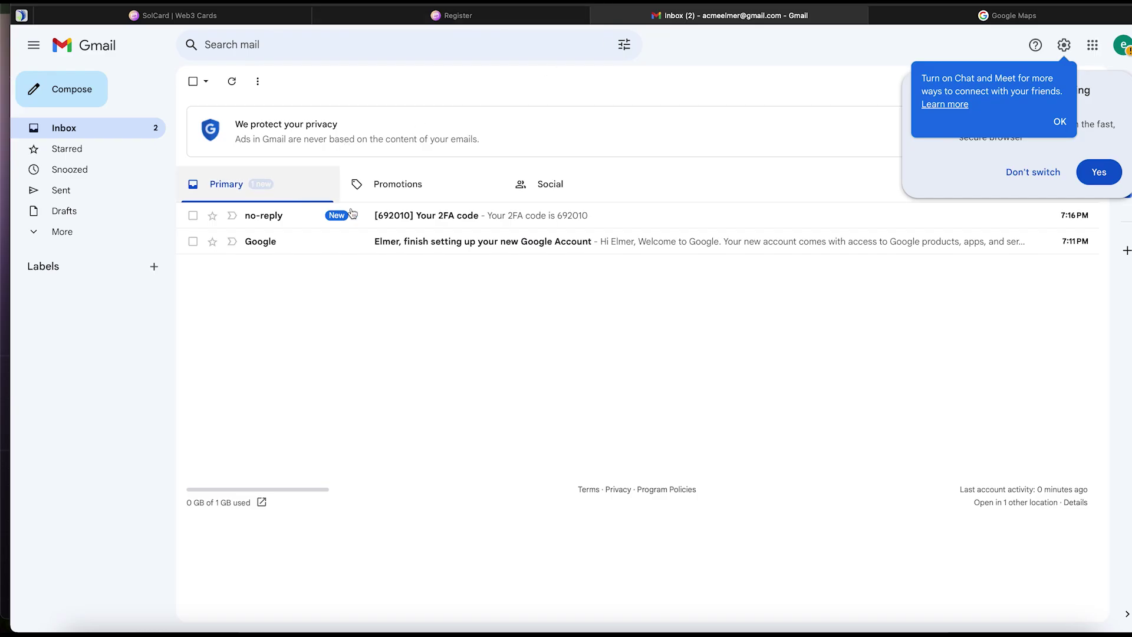
click(400, 221)
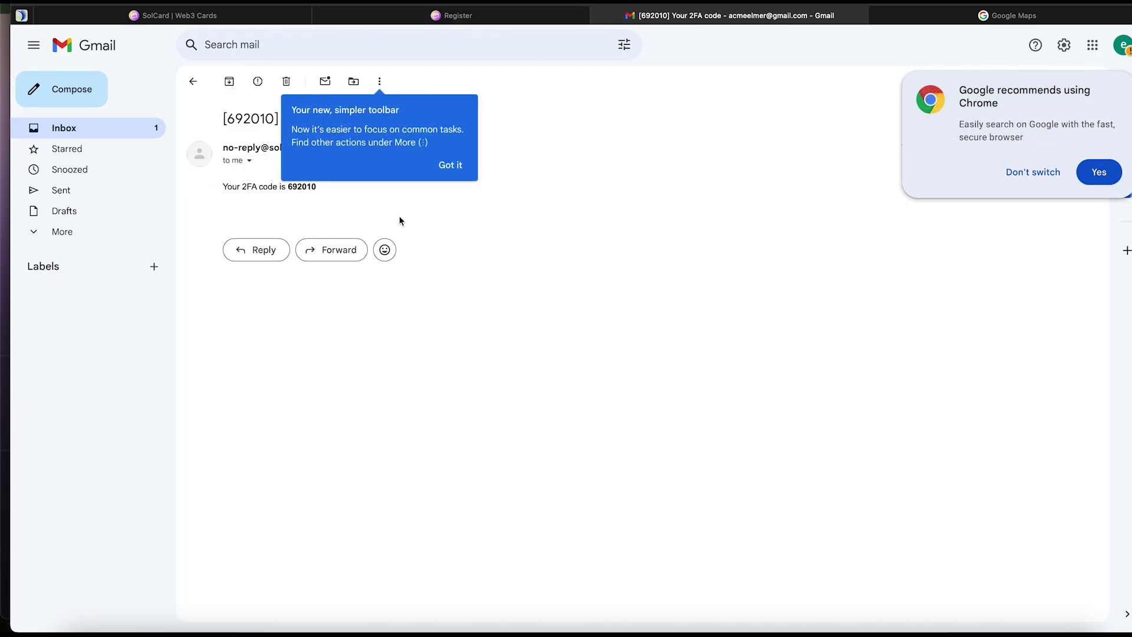
click(450, 165)
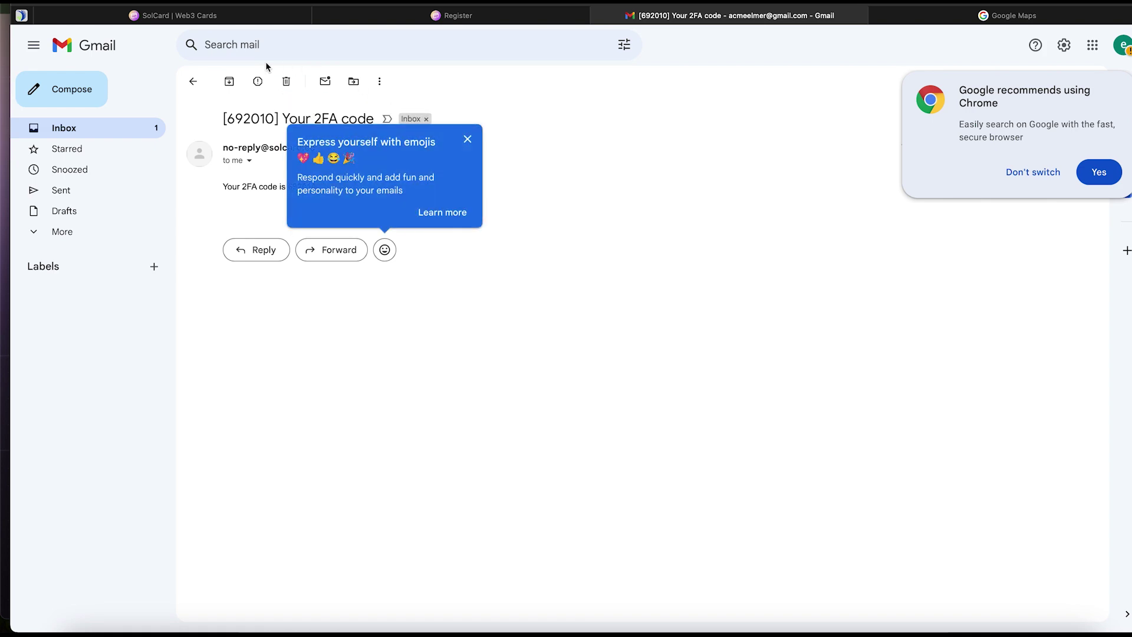
click(466, 141)
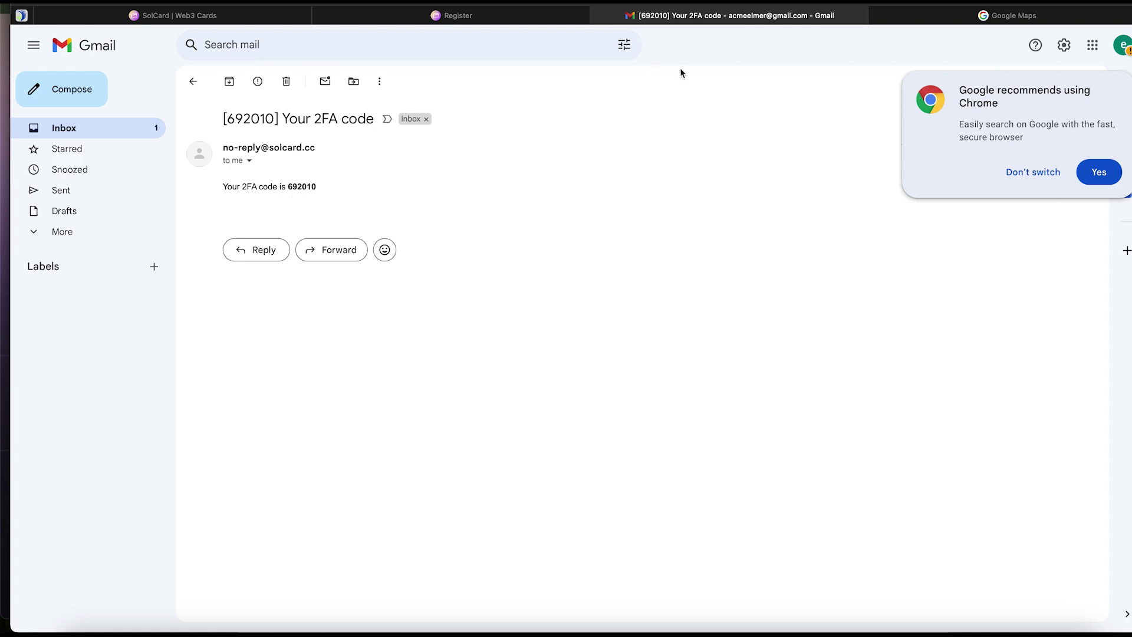
Enter the emailed 6-digit verification code and decline the Apple Pay offer with Maybe Later.
click(445, 16)
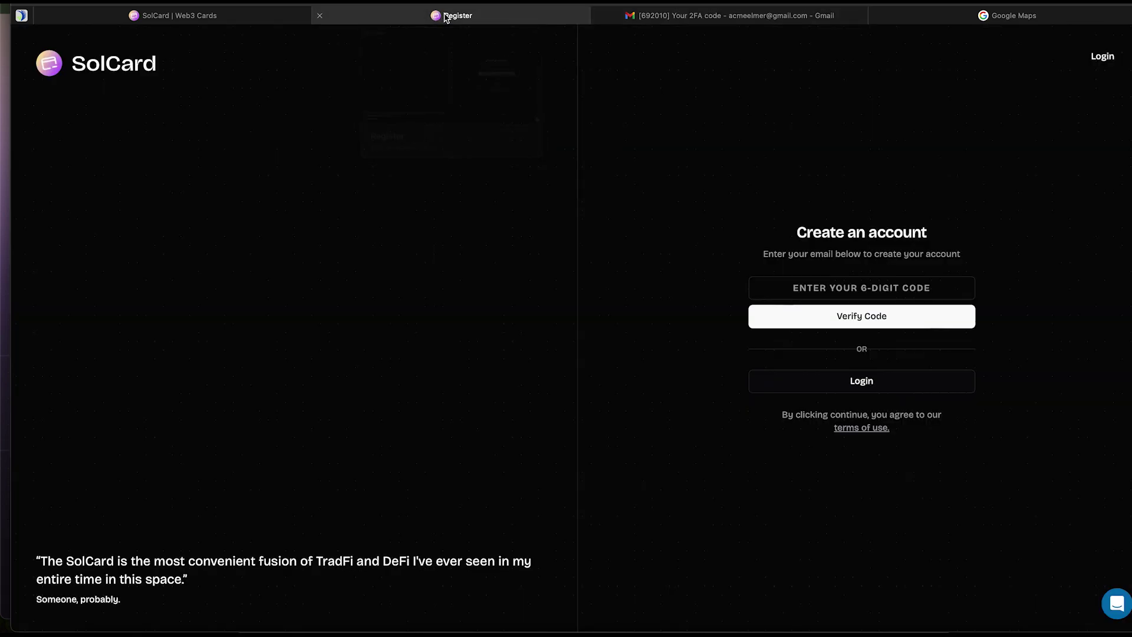
click(868, 288)
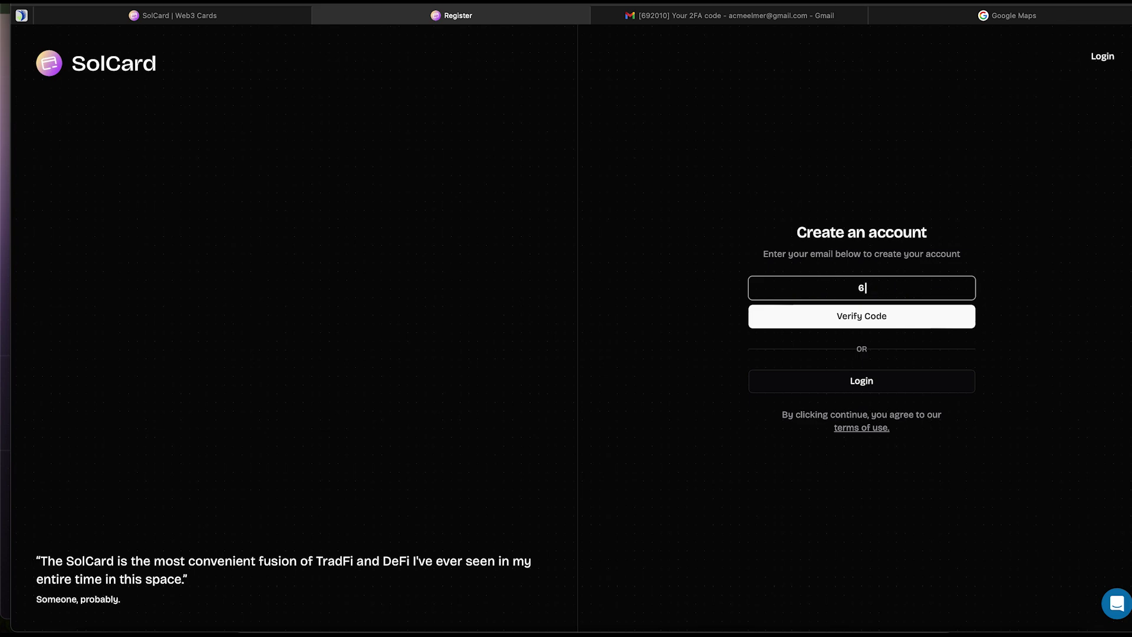
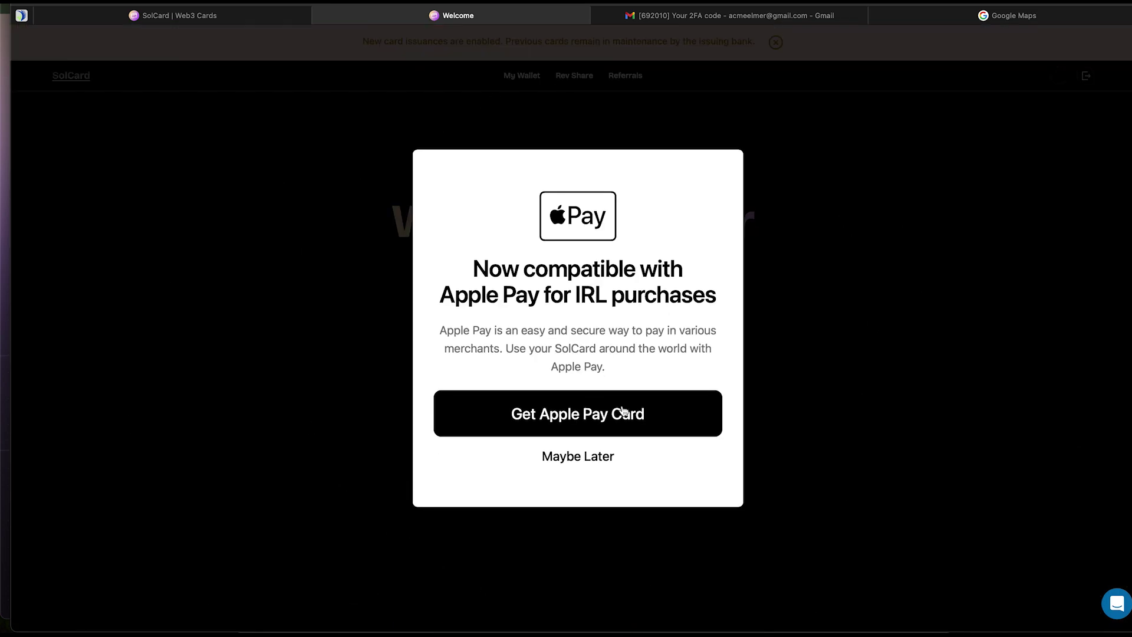
click(591, 458)
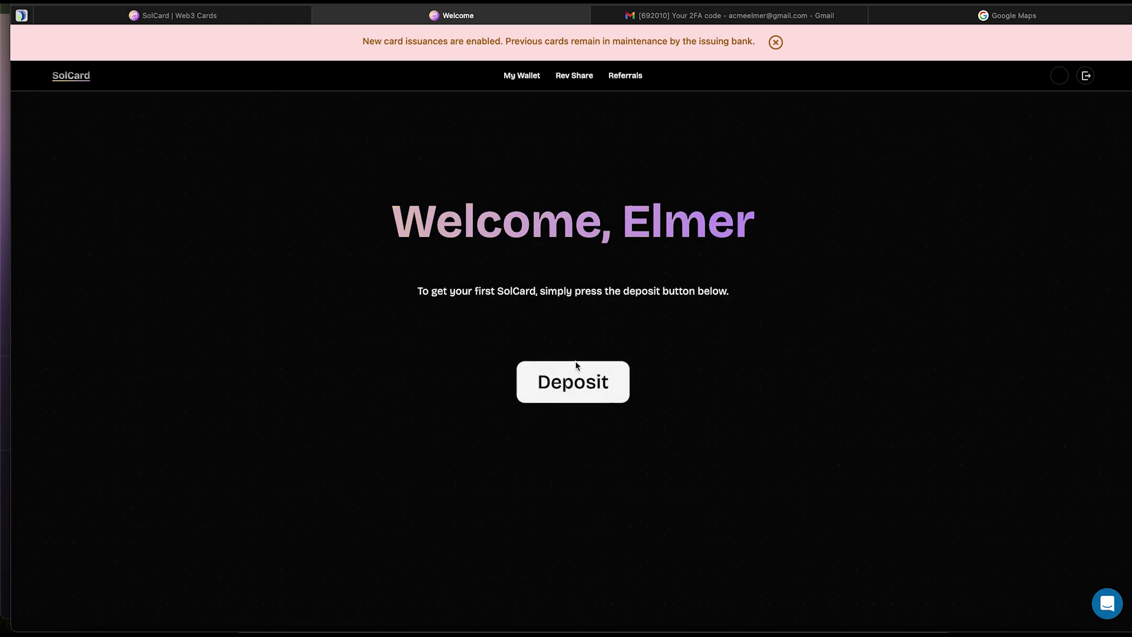
click(578, 368)
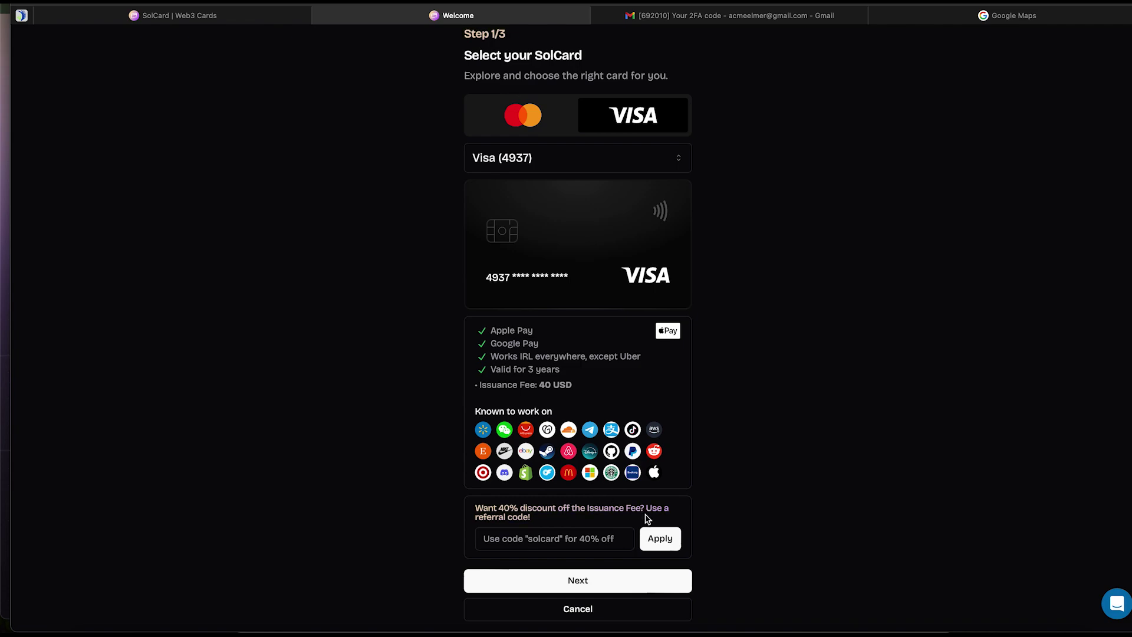
click(578, 539)
click(578, 539)
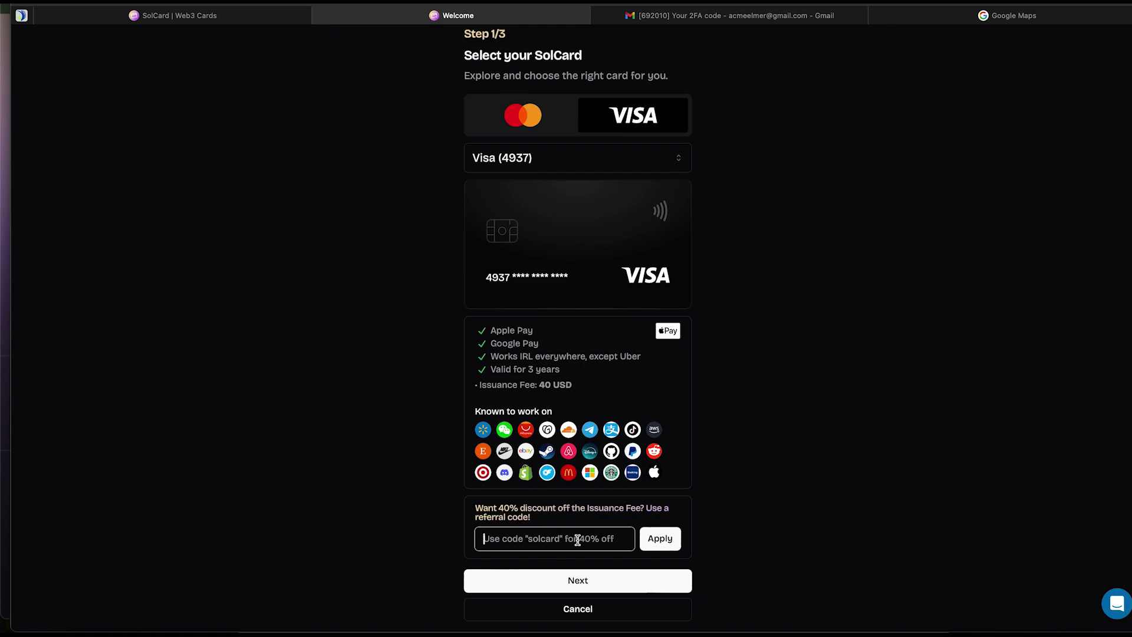
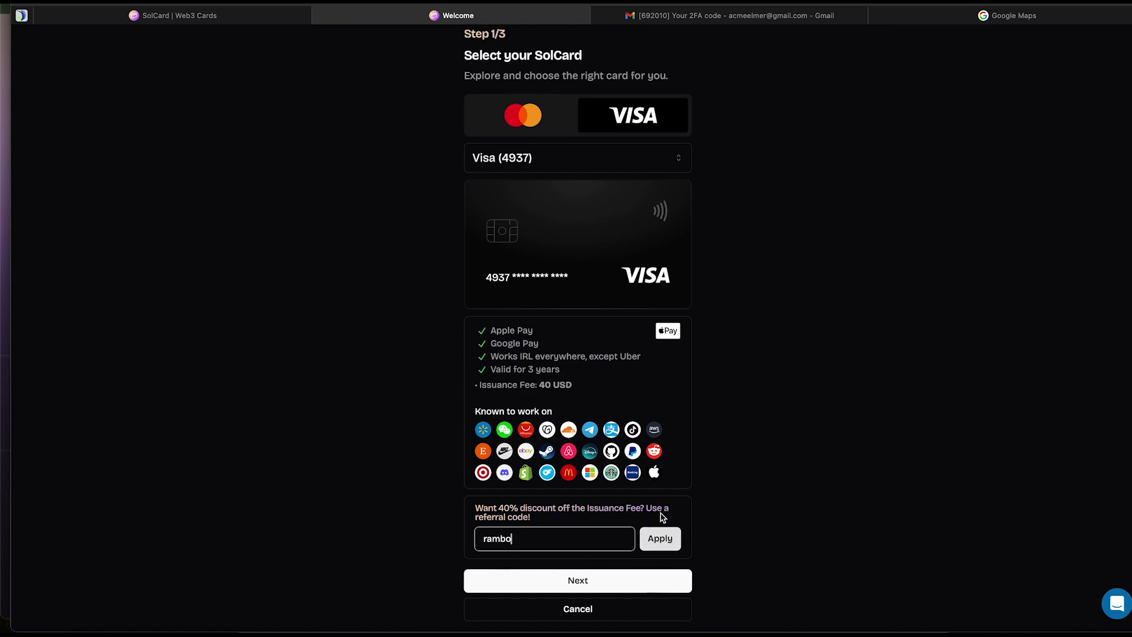
click(544, 383)
double_click(543, 383)
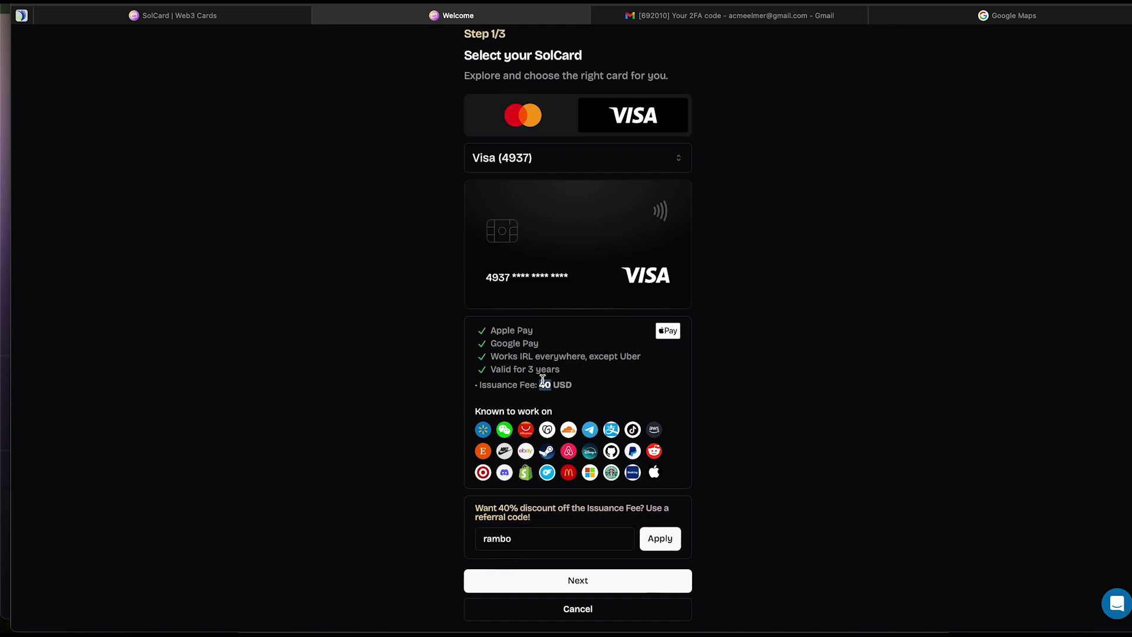
click(662, 538)
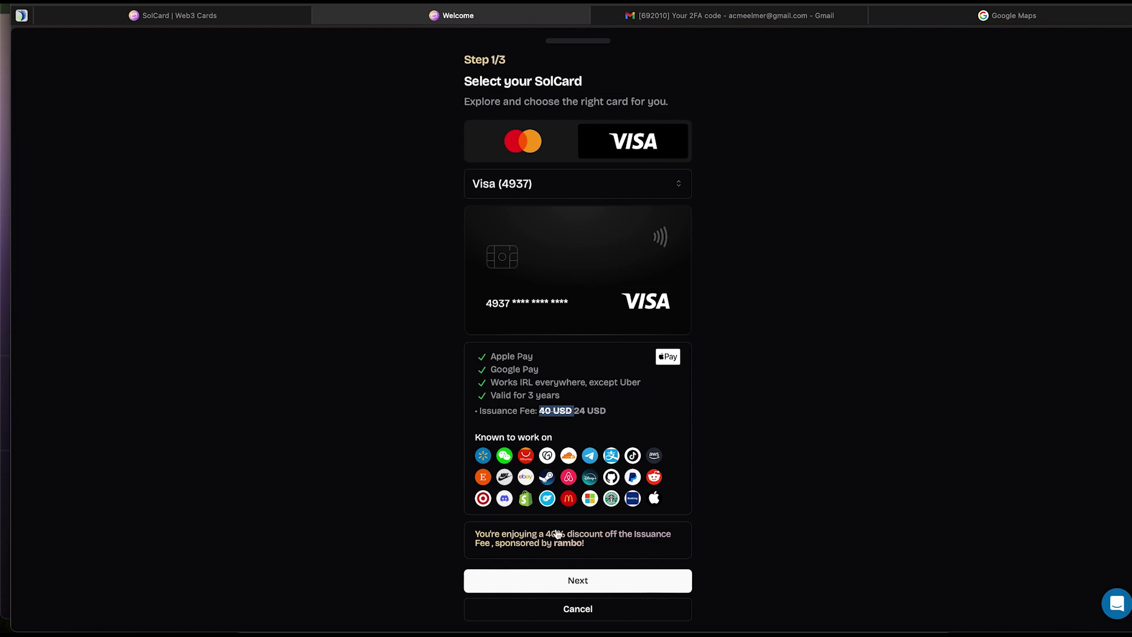
triple_click(506, 539)
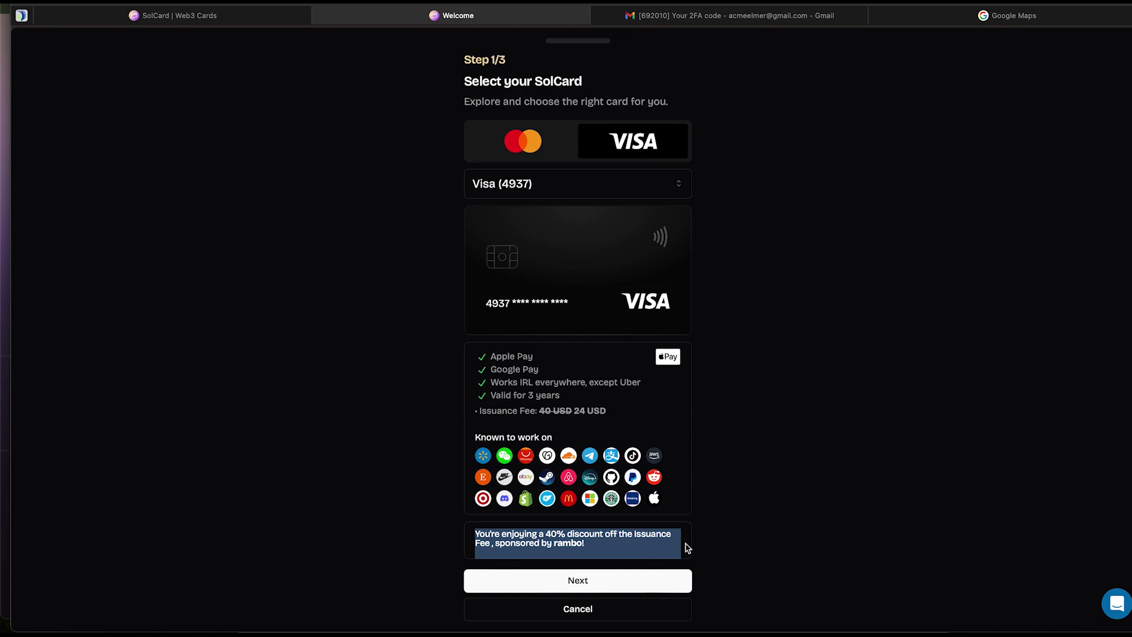
click(631, 586)
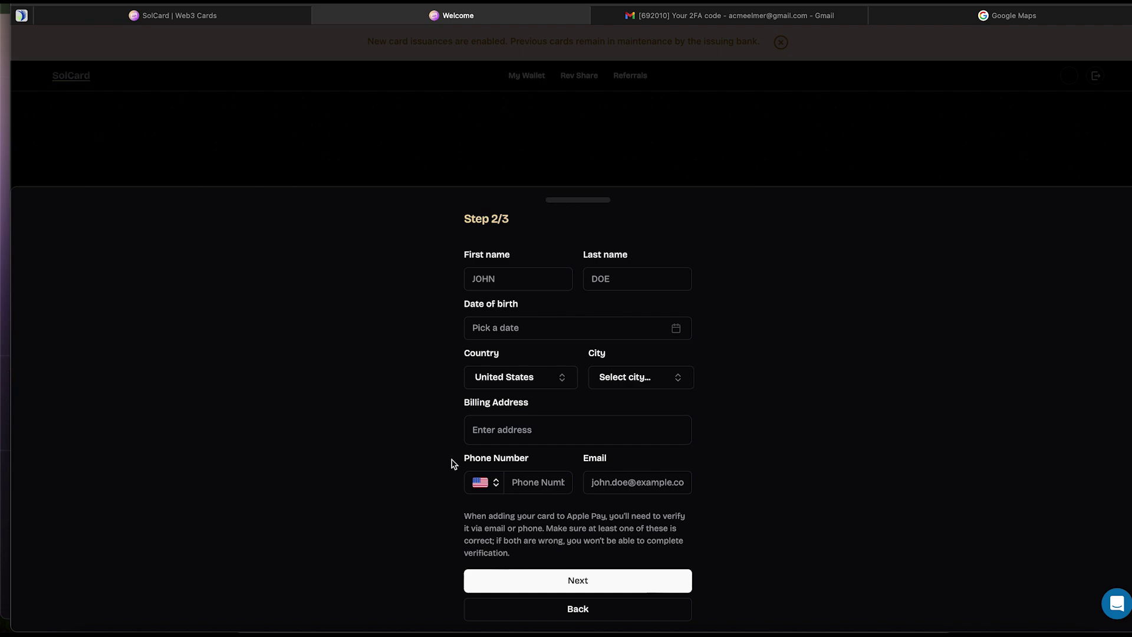
click(521, 381)
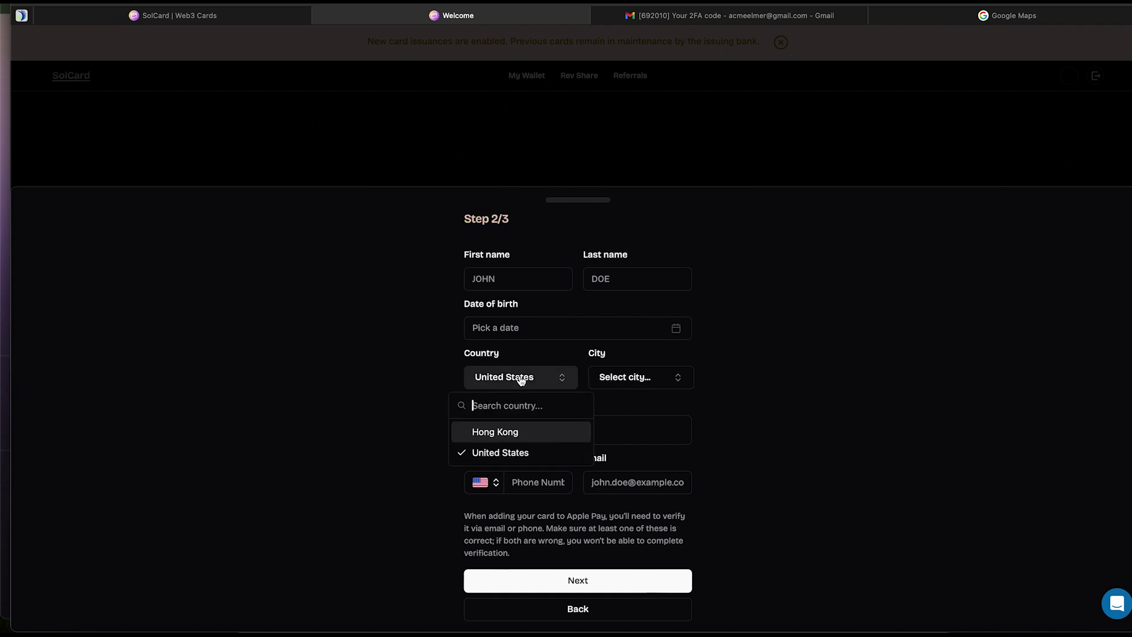
click(508, 453)
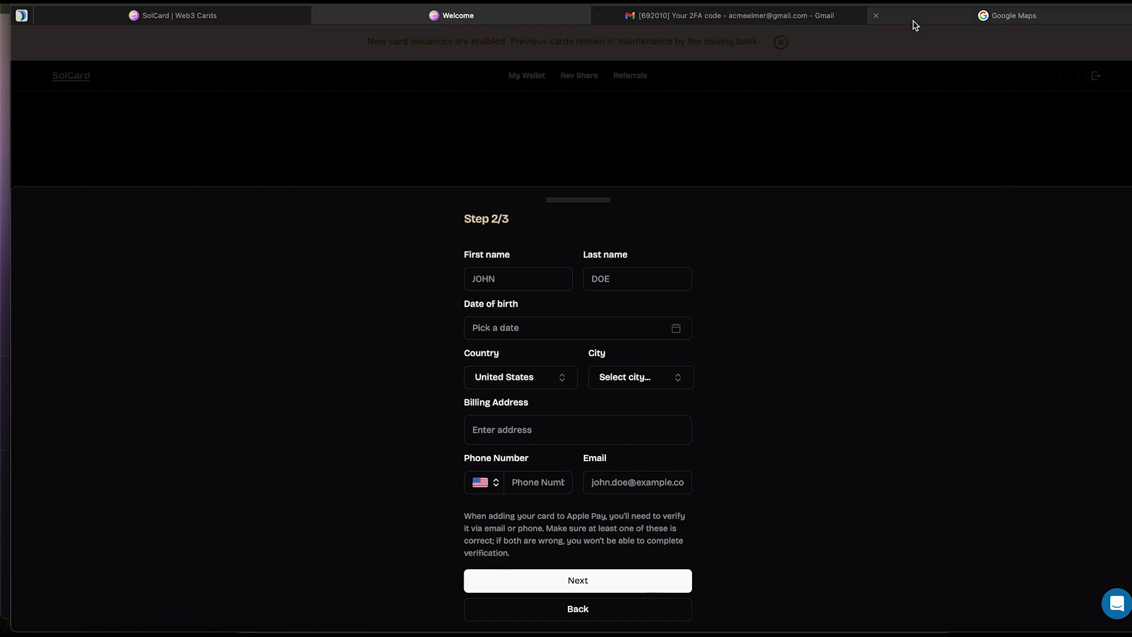
click(946, 25)
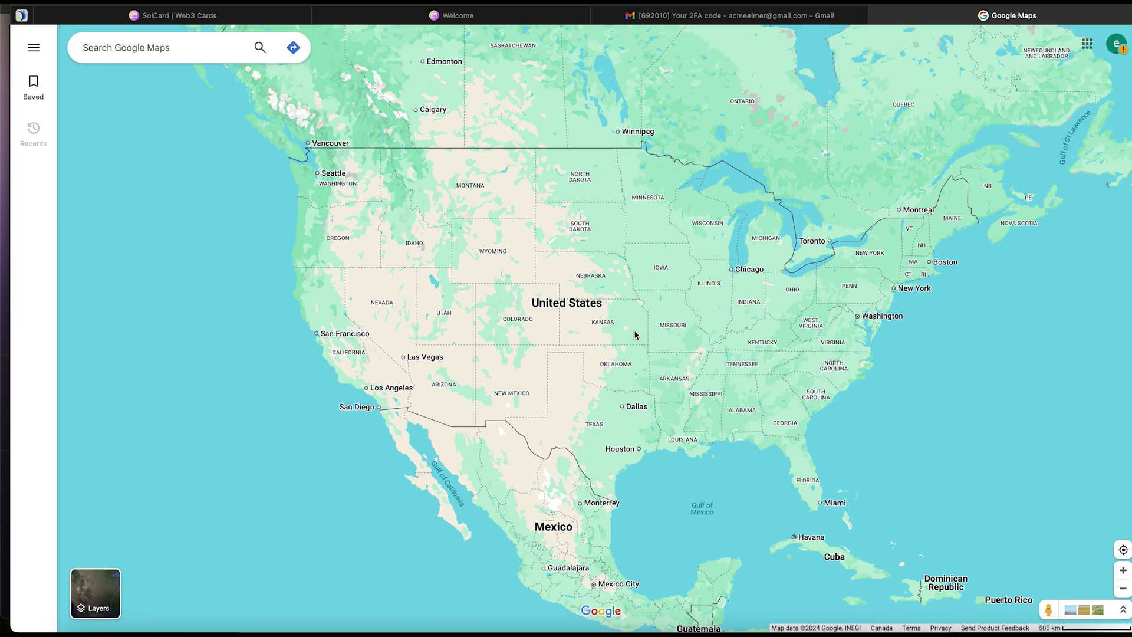
Zoom and pan the map to downtown Los Angeles.
scroll(1031, 245, up, 5)
scroll(1034, 248, up, 5)
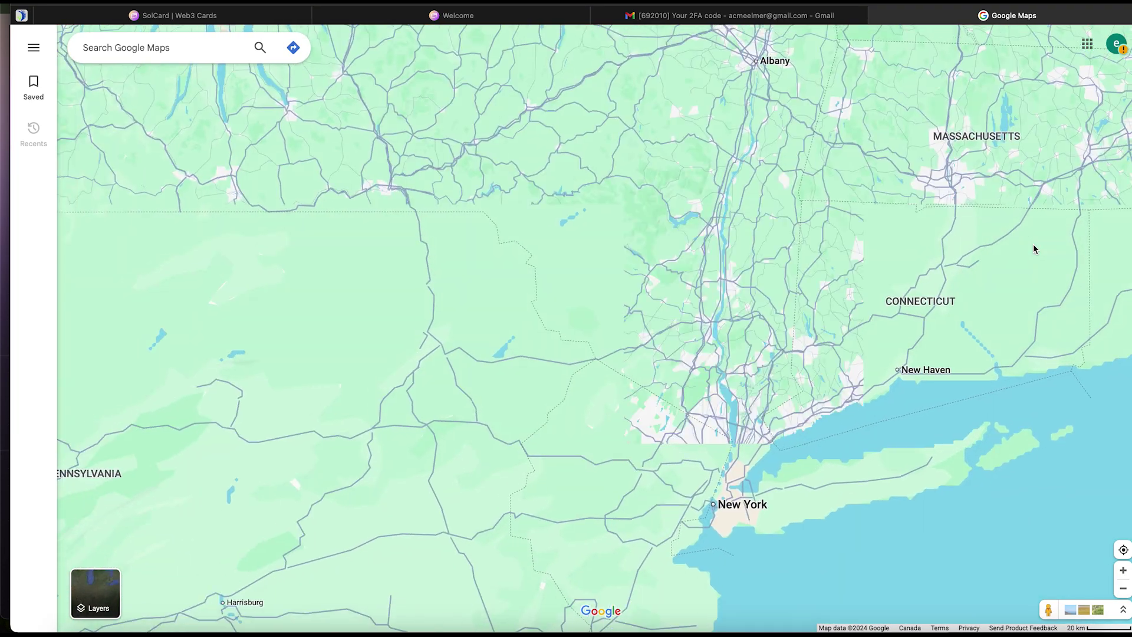
scroll(1033, 248, down, 5)
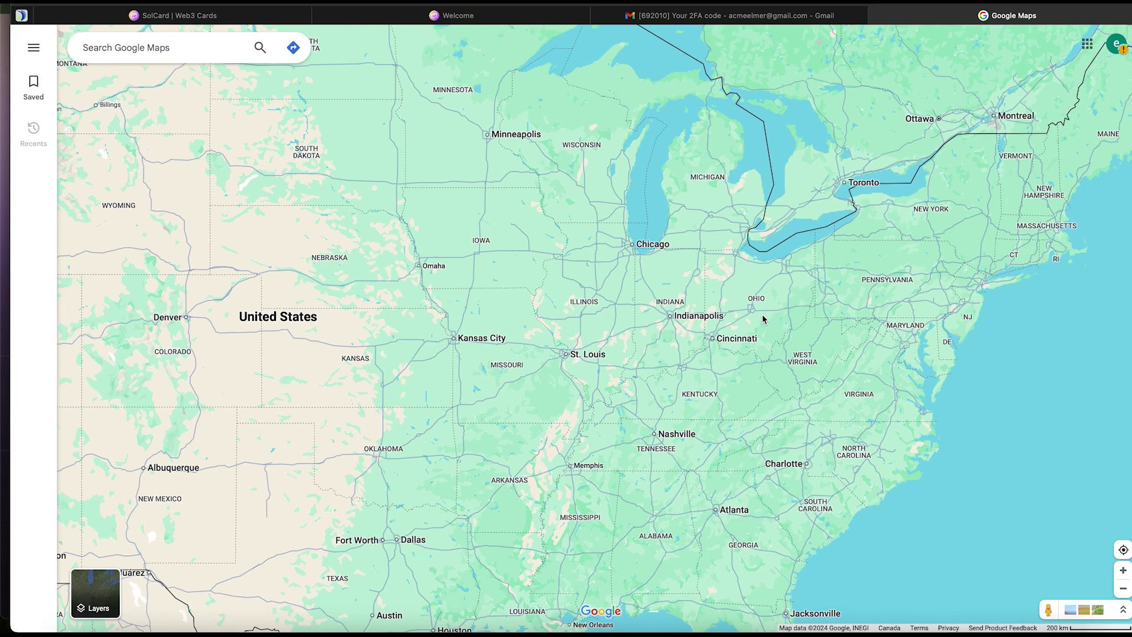
scroll(763, 319, down, 3)
scroll(763, 319, up, 1)
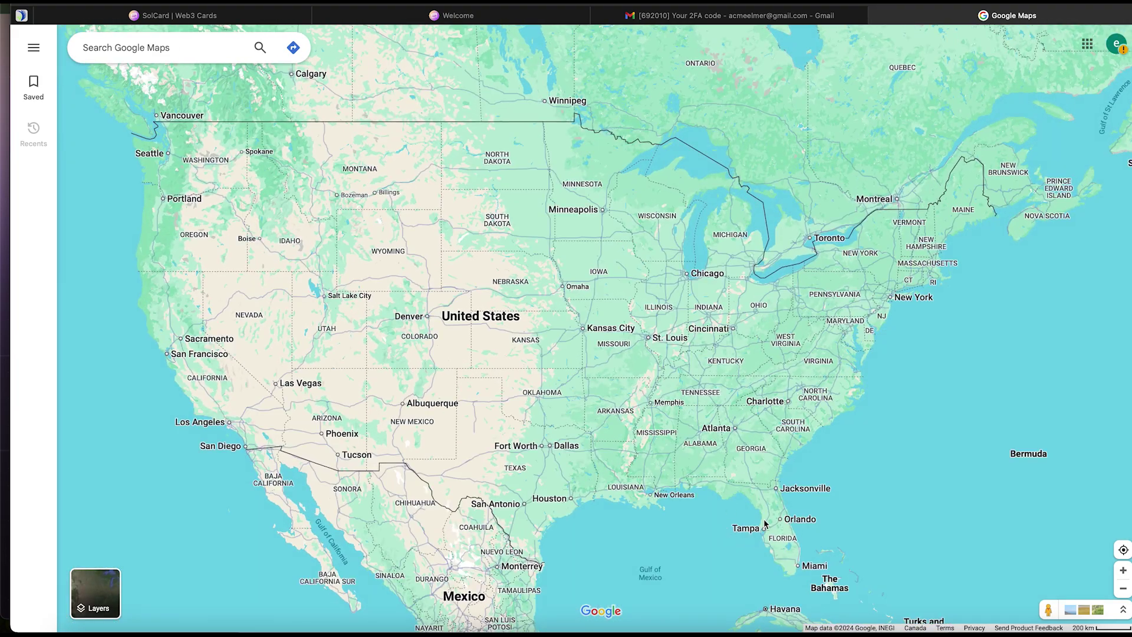
scroll(228, 400, up, 5)
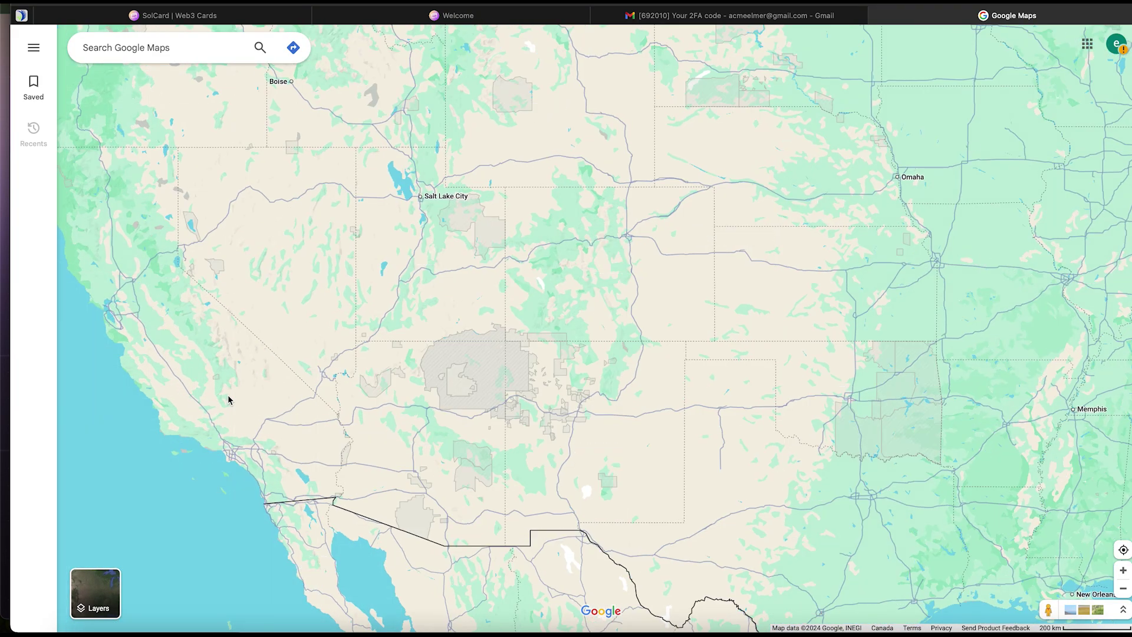
scroll(229, 441, up, 5)
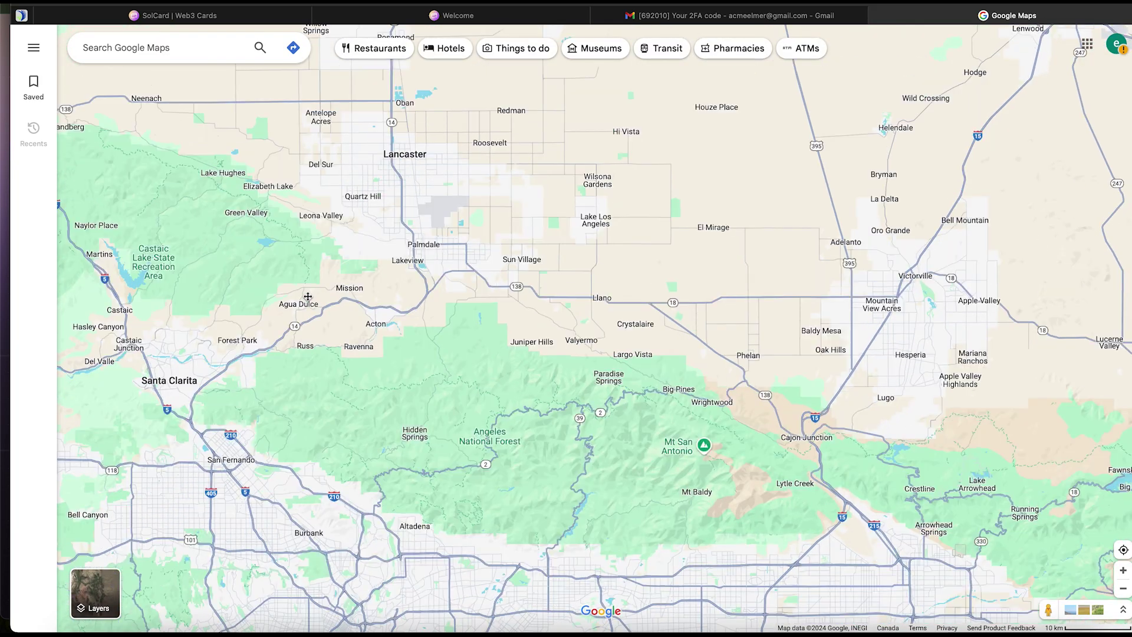
drag(308, 296, 462, 81)
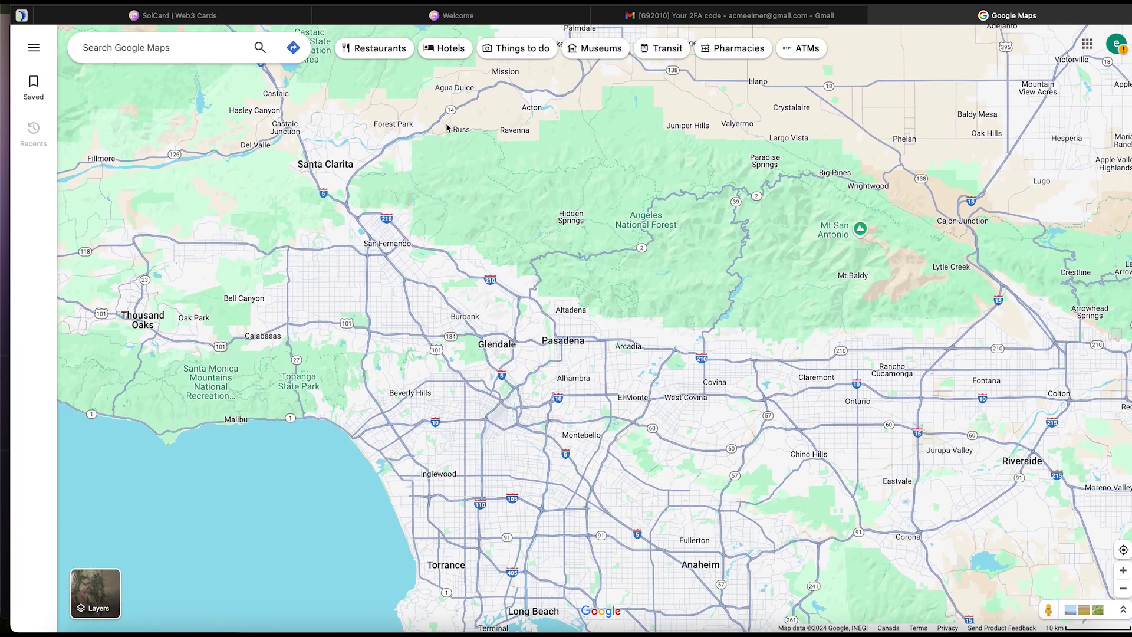
scroll(512, 388, up, 2)
scroll(512, 388, up, 6)
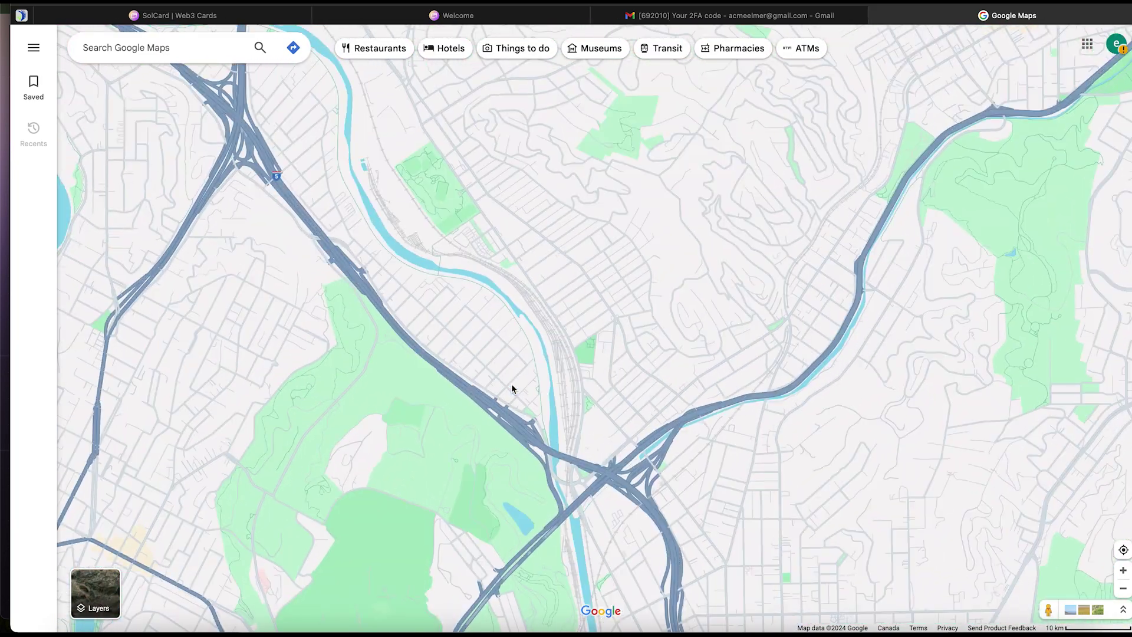
drag(512, 384, 539, 222)
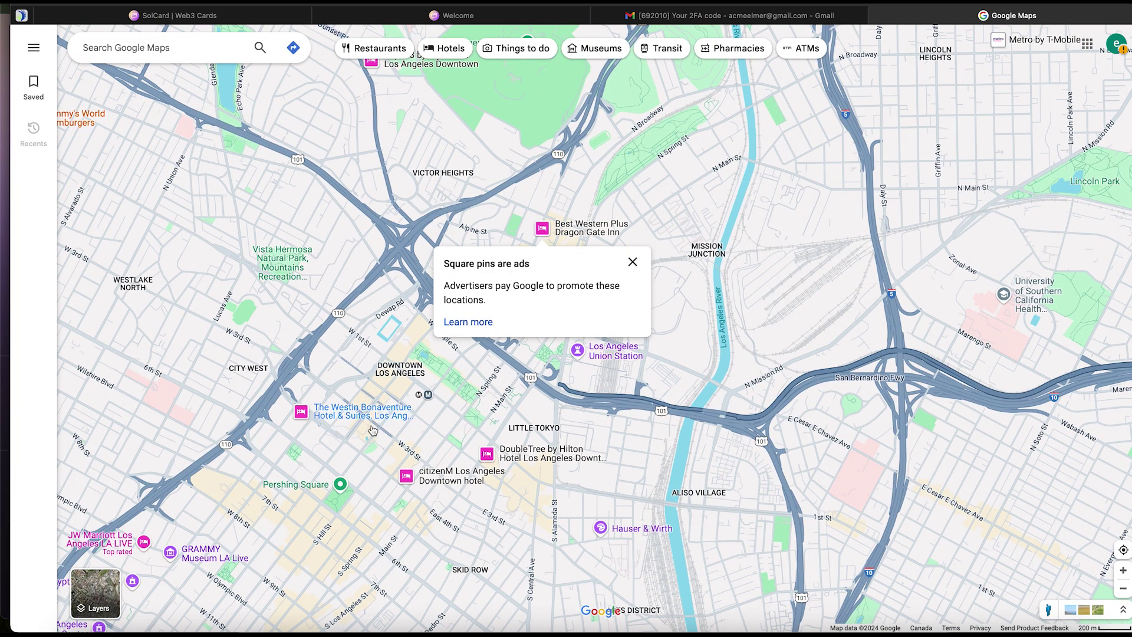
Open the Vibiana venue and copy its 214 Main St address.
mouse_move(527, 468)
scroll(527, 468, up, 5)
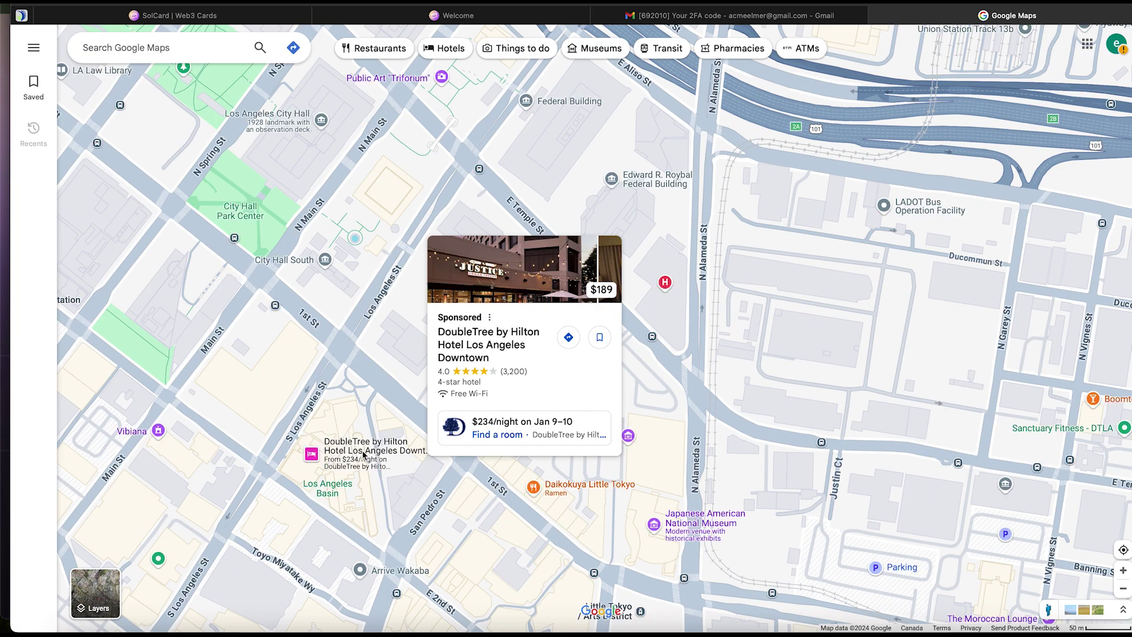
click(121, 436)
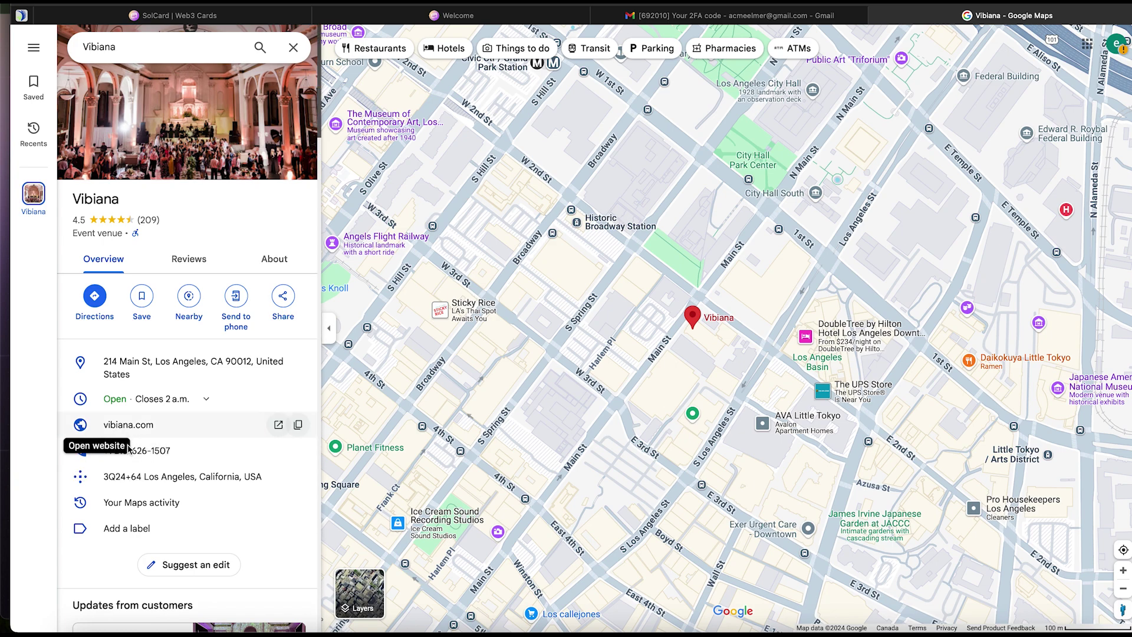
click(112, 364)
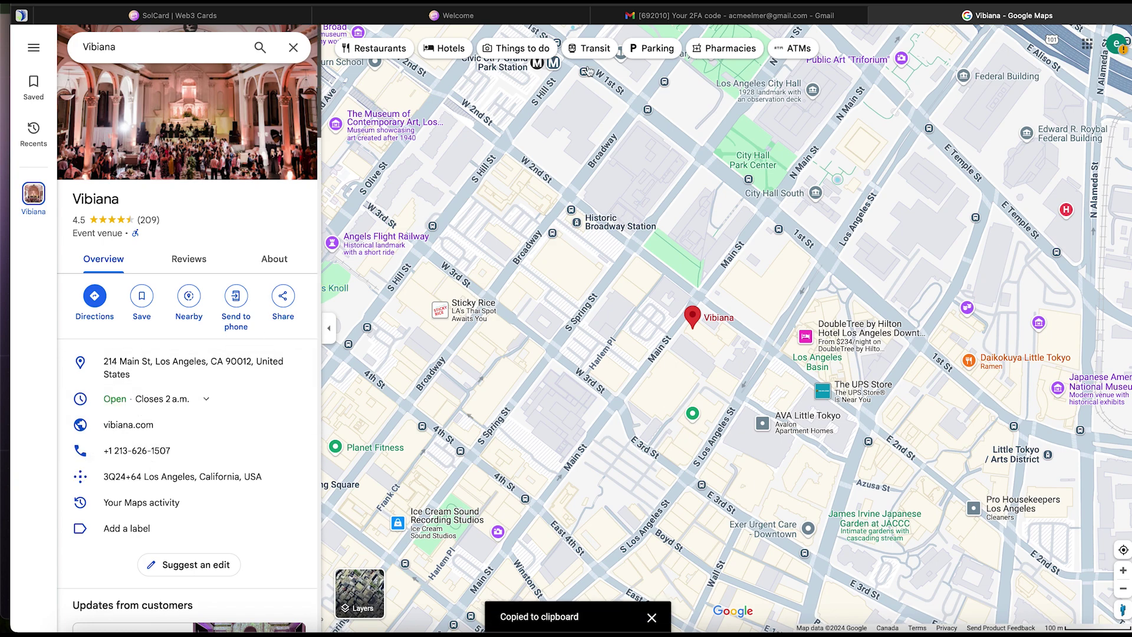
Enter the applicant's first and last name on the SolCard form.
click(476, 19)
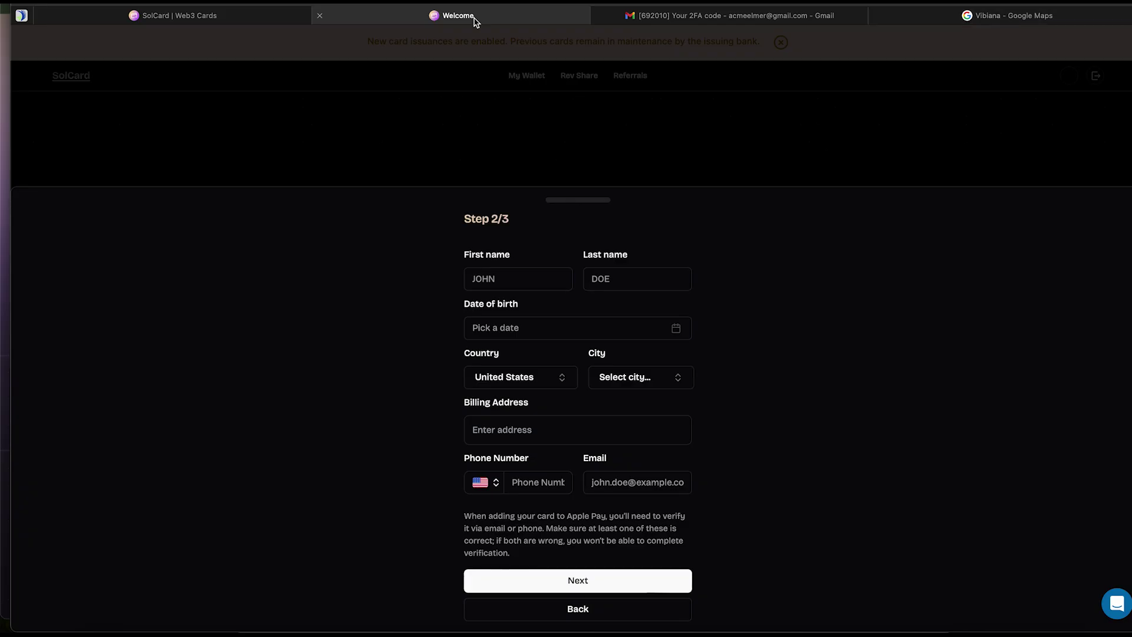
click(490, 279)
text(ELMER)
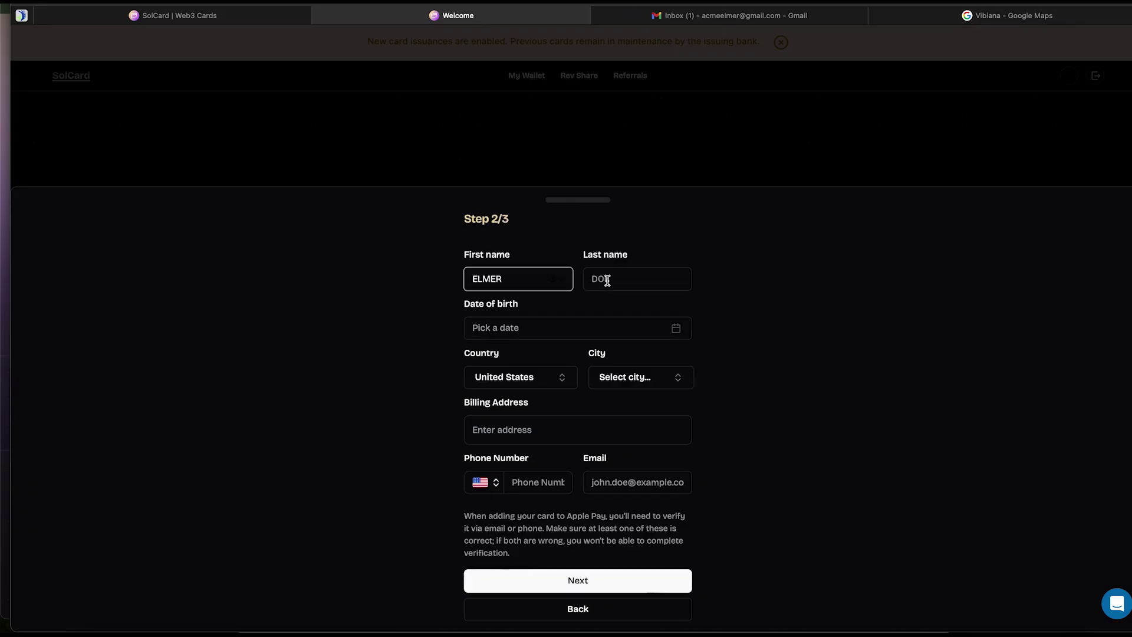
click(608, 280)
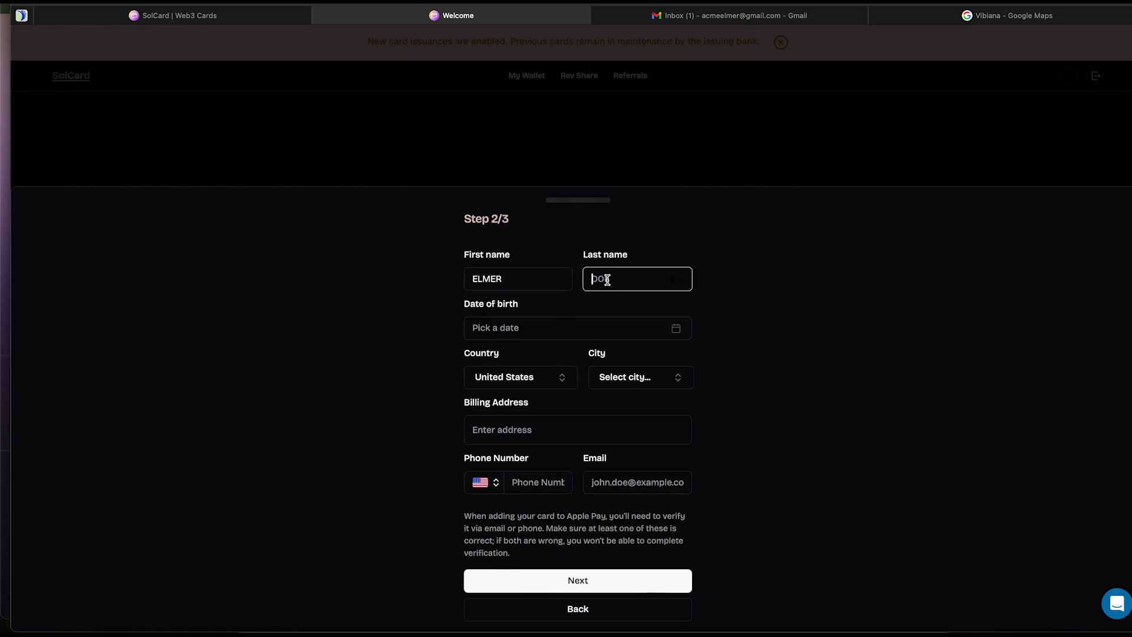
text(FUDD)
Set the date of birth to 2000-12-20, then recopy the Vibiana address from Maps.
click(591, 326)
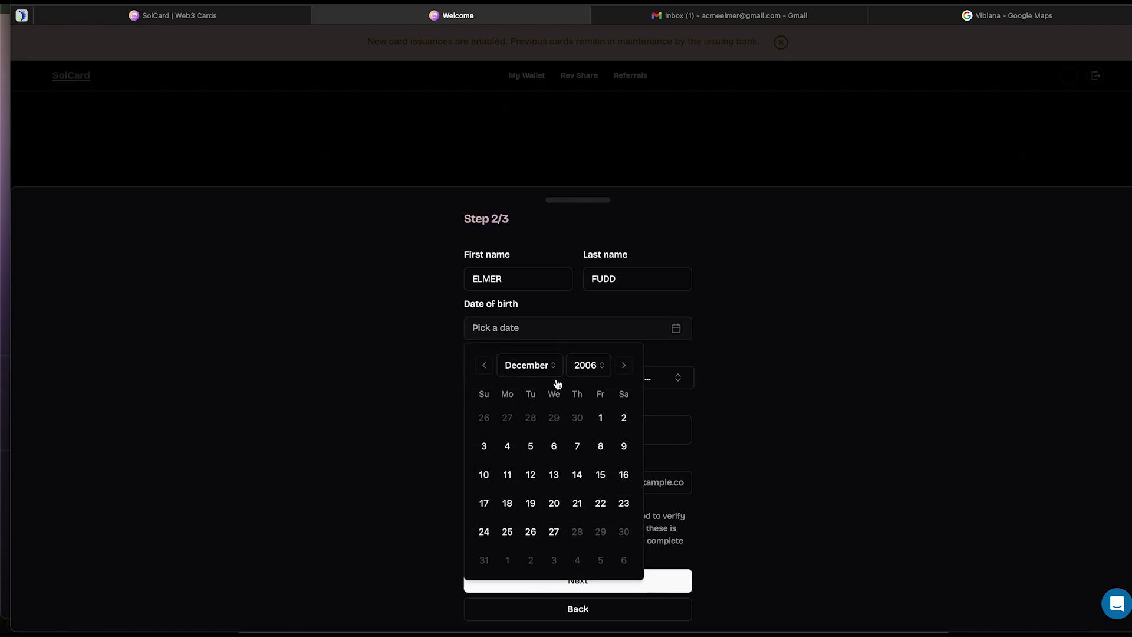
click(588, 372)
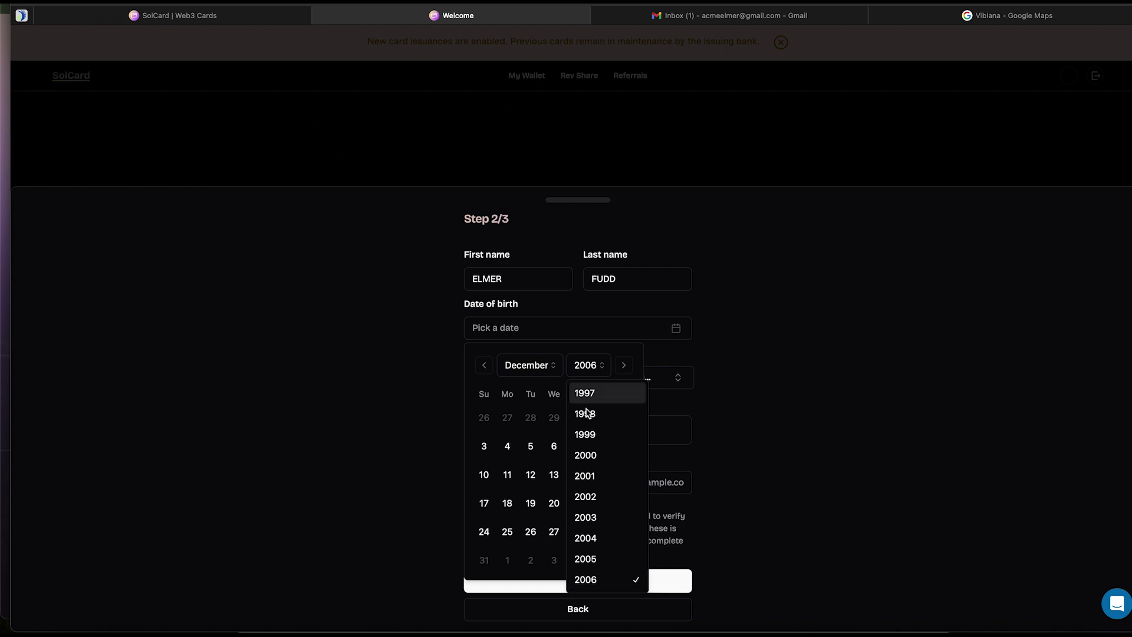
click(594, 452)
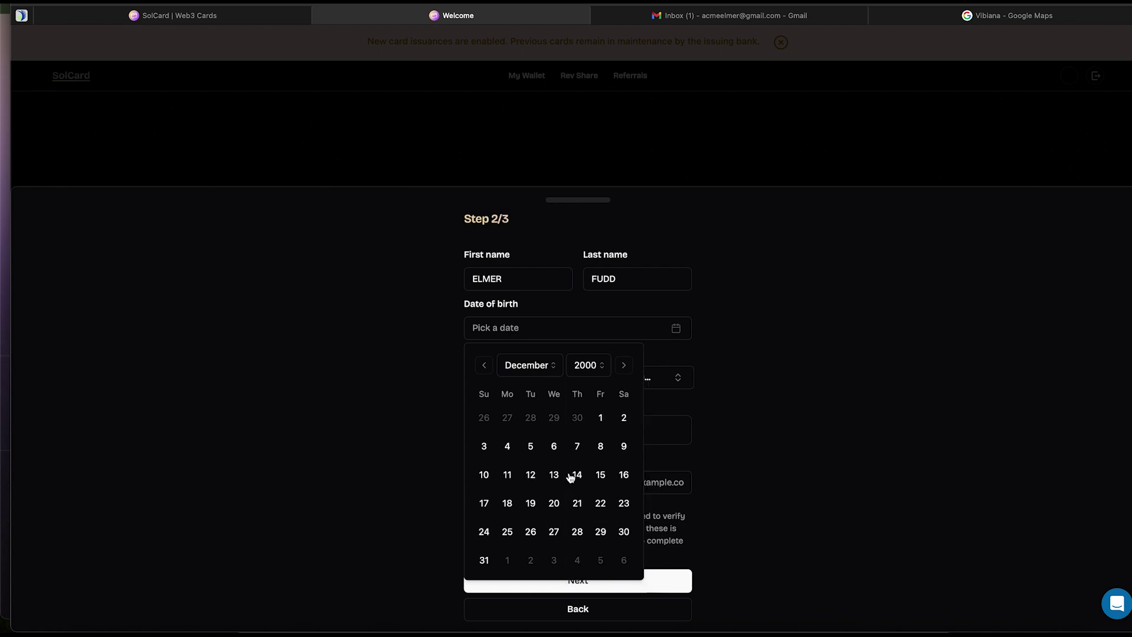
click(557, 505)
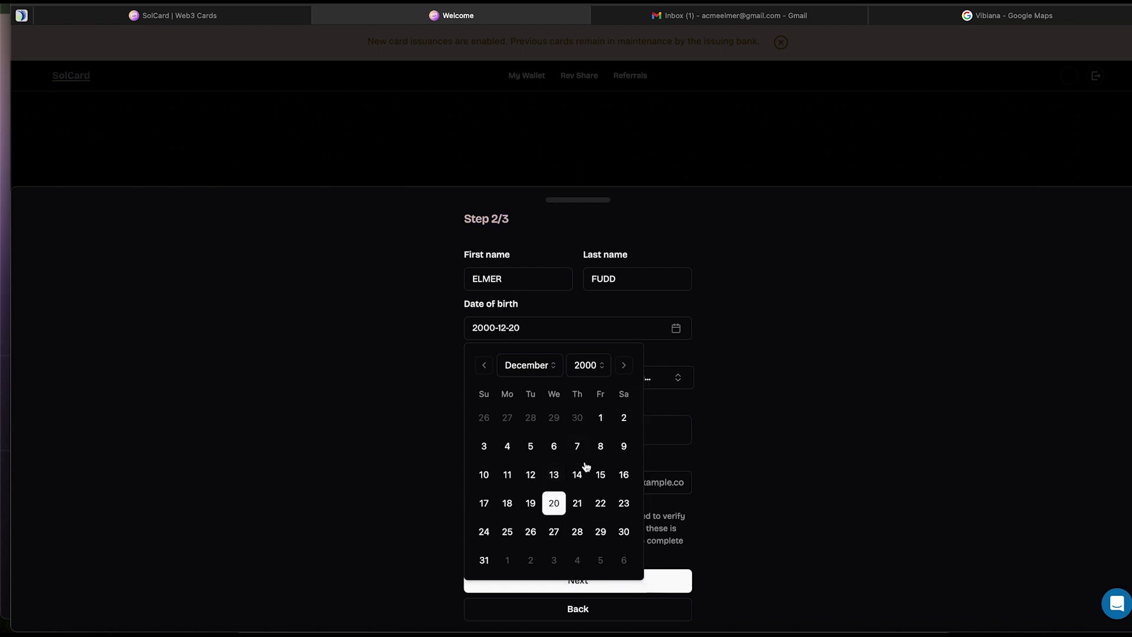
click(699, 366)
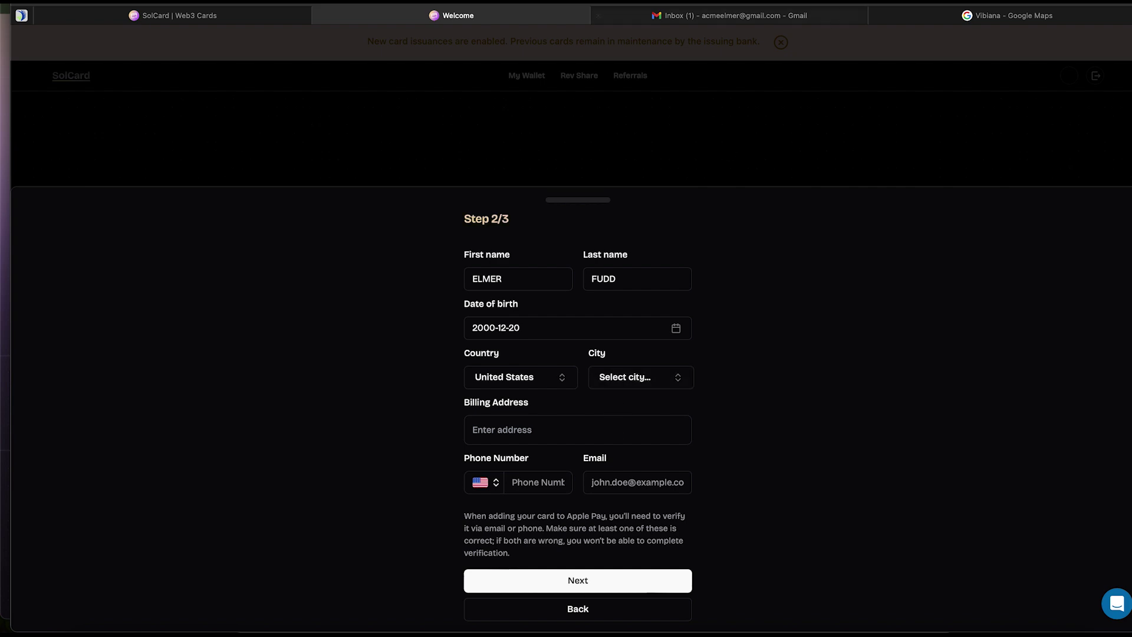
click(974, 18)
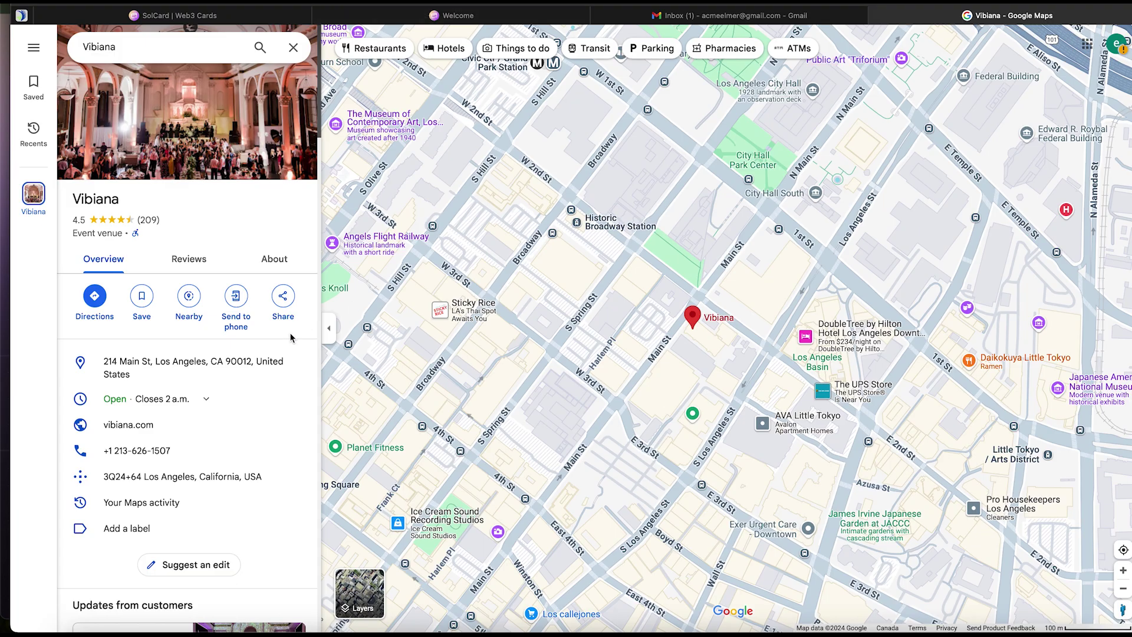
click(298, 365)
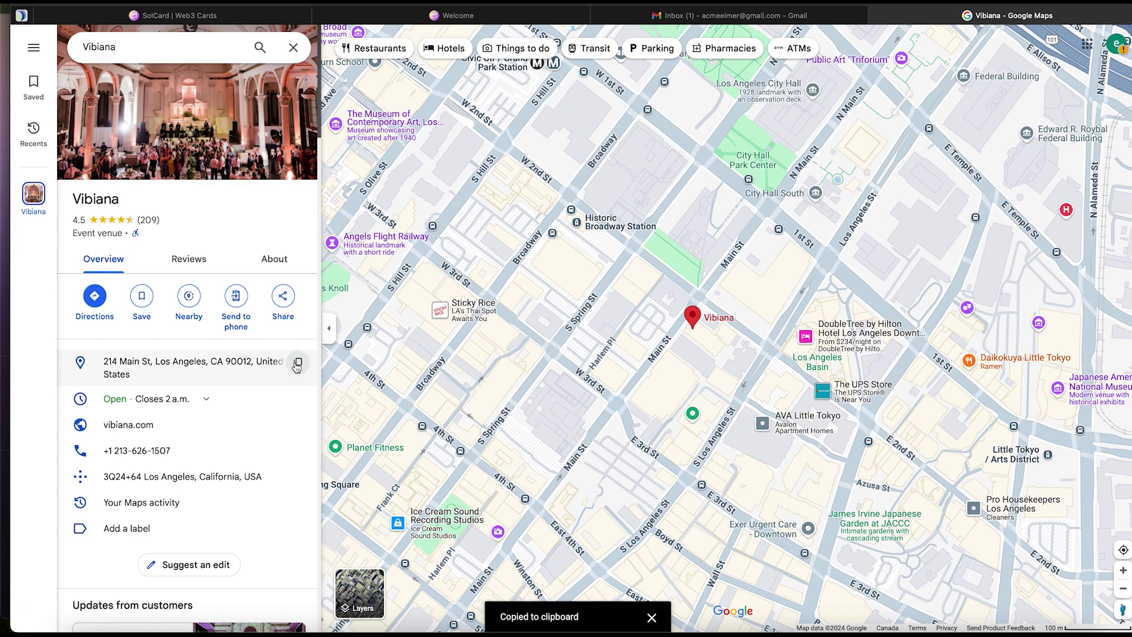
Choose Los Angeles as the city.
click(506, 18)
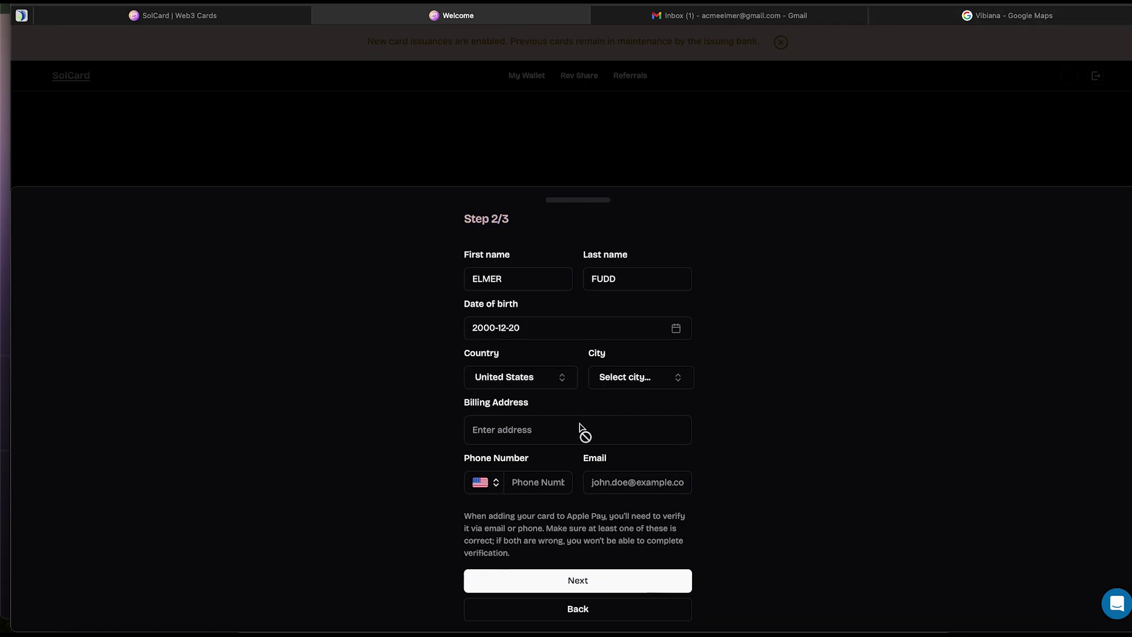
click(625, 383)
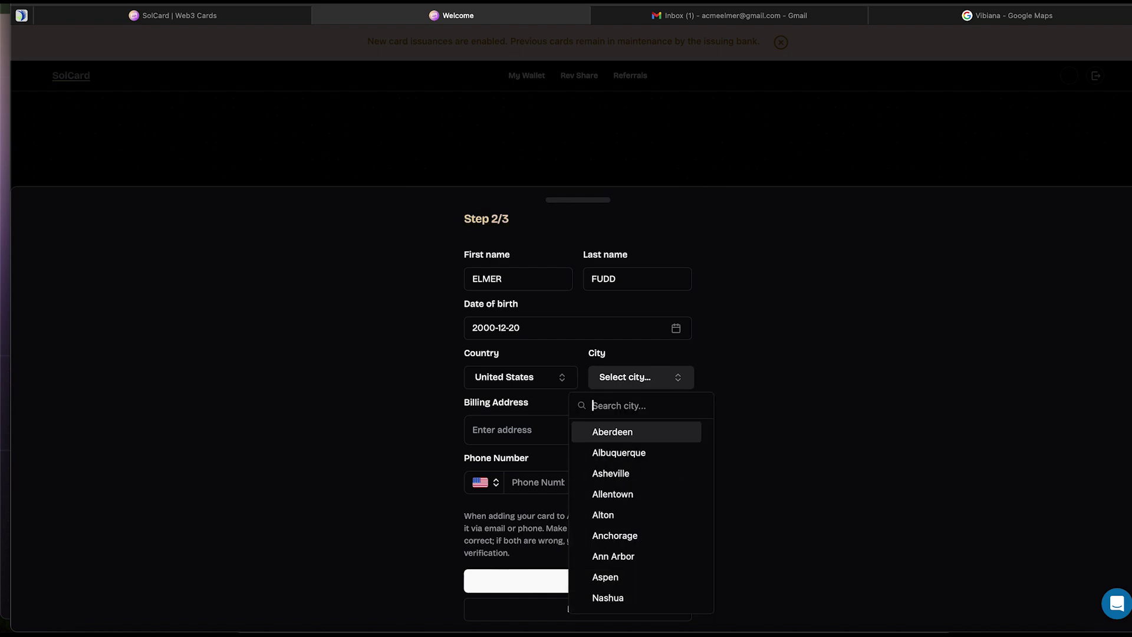
text(los)
click(630, 439)
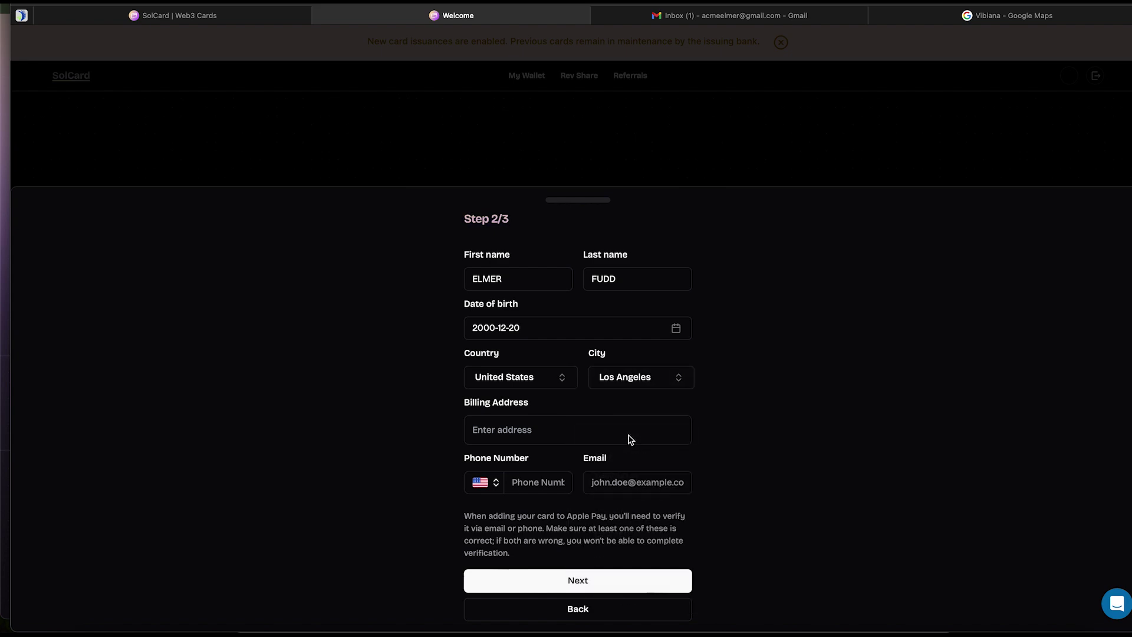
Fill the billing address with 214 Main St and trim the postal code to 90012.
click(608, 433)
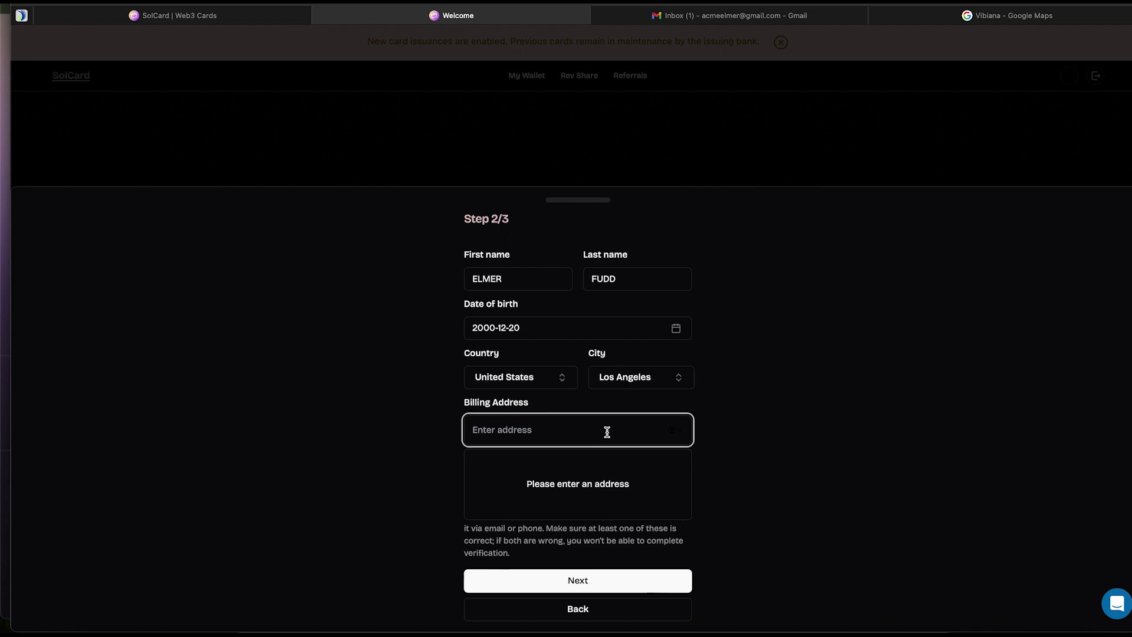
key(super+v)
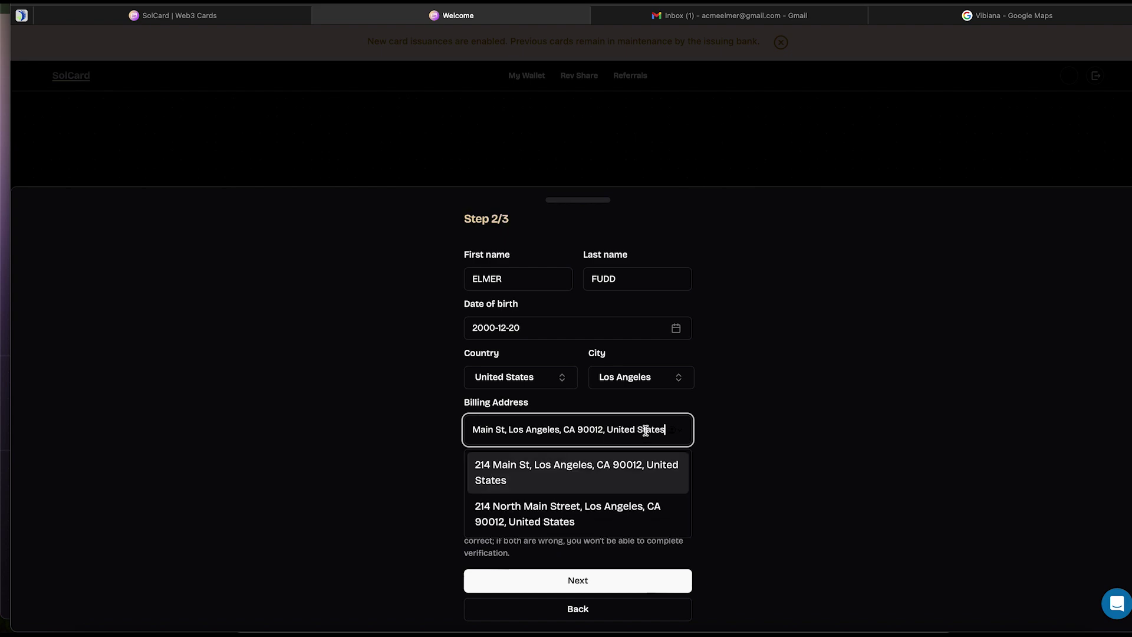
click(617, 476)
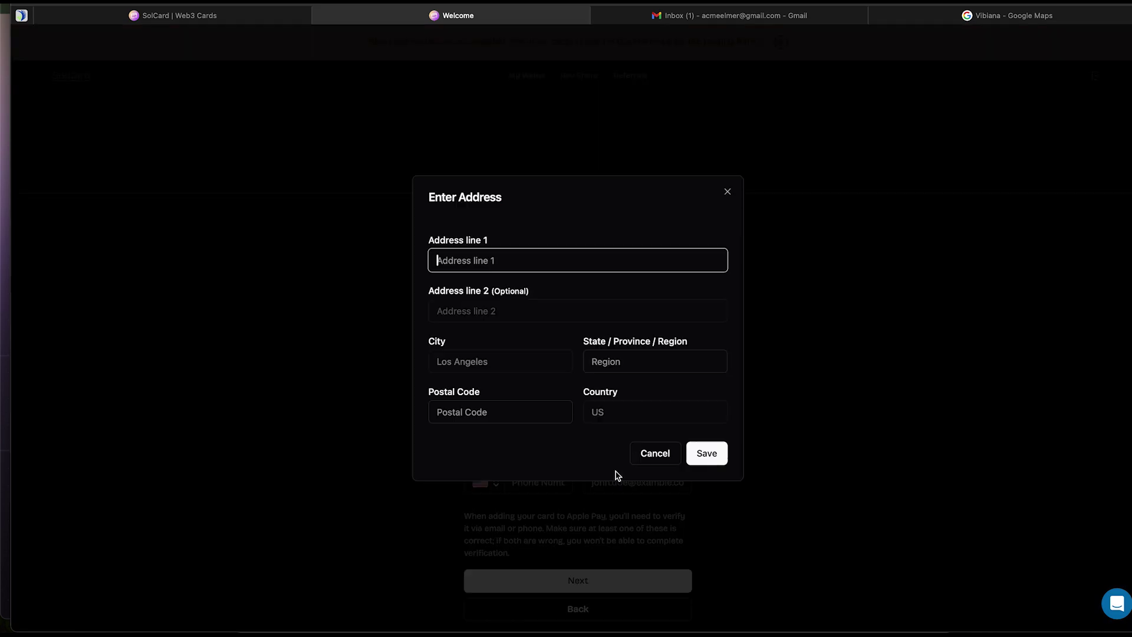
click(519, 417)
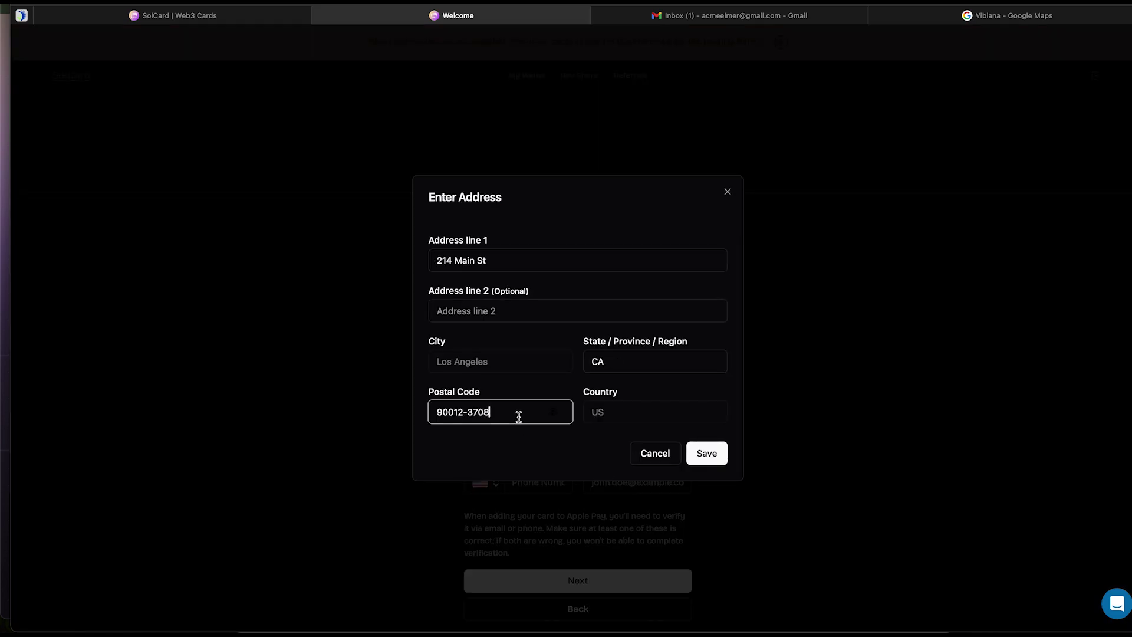
key(BackSpace)
key(BackSpace)
Save the billing address, then enter the applicant's phone number and e-mail.
click(710, 460)
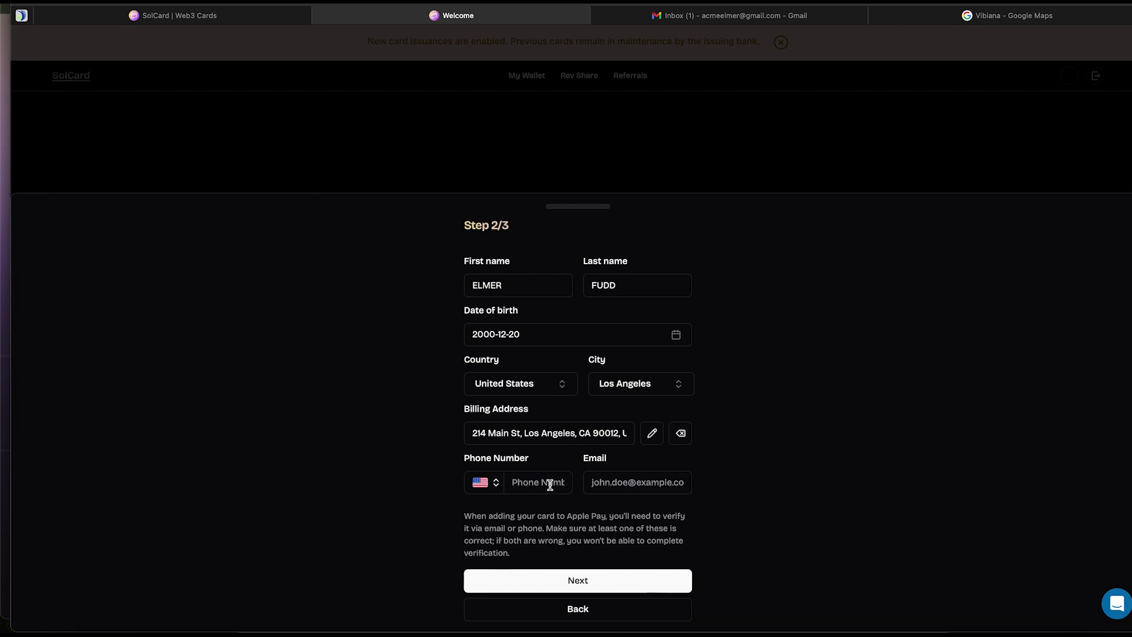
click(550, 485)
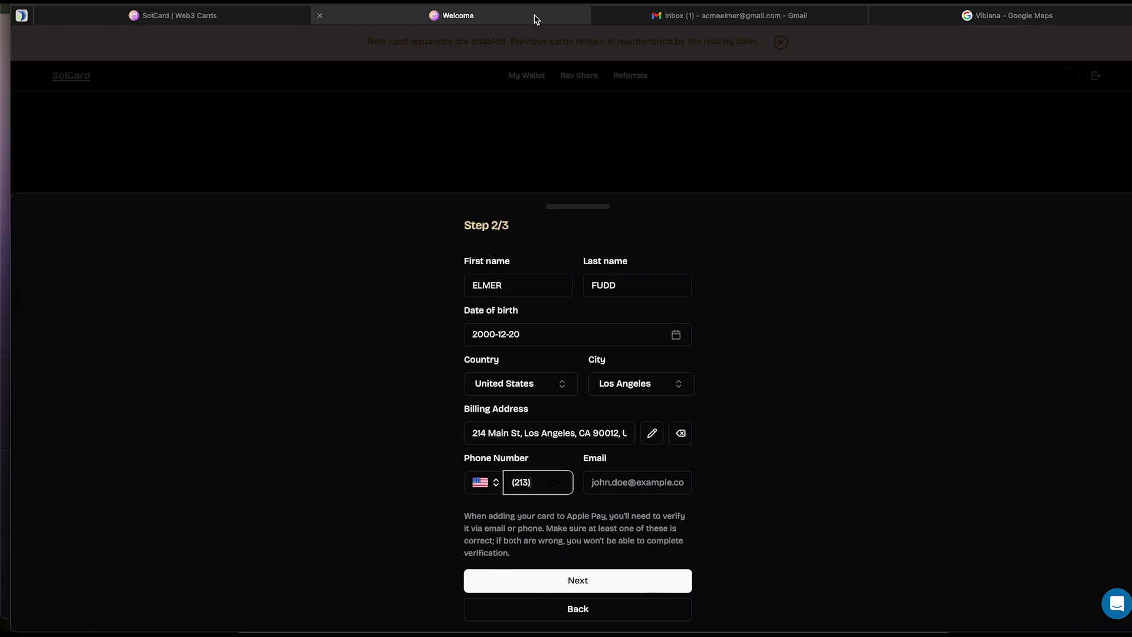
click(649, 480)
key(super+v)
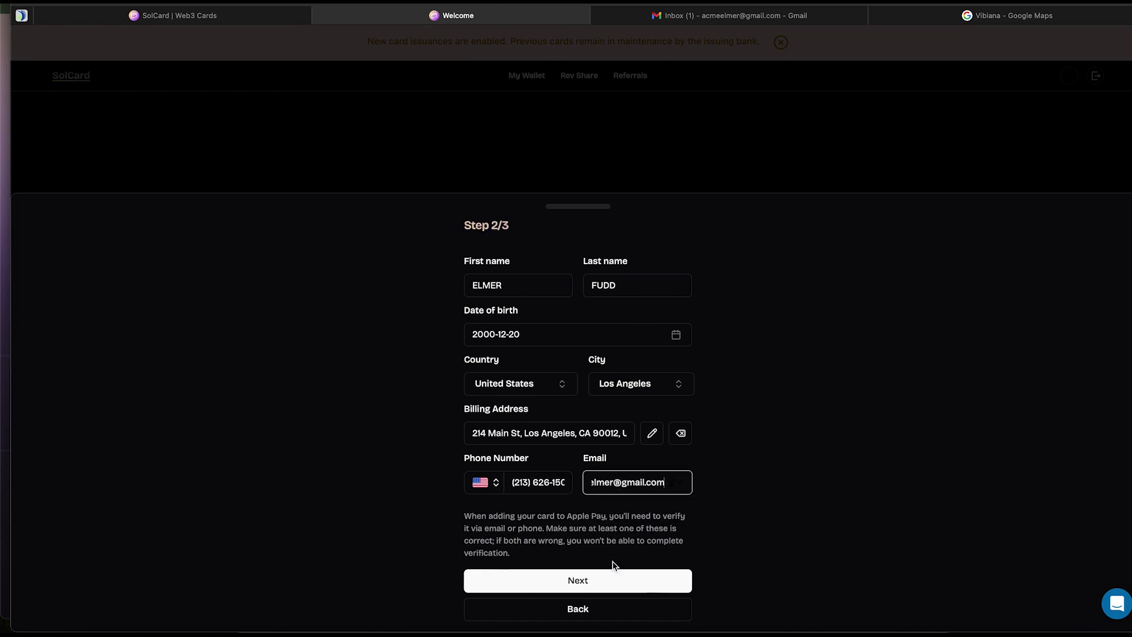
Submit the personal details and try USDT (SOL) with the 76.5 minimum deposit.
click(615, 584)
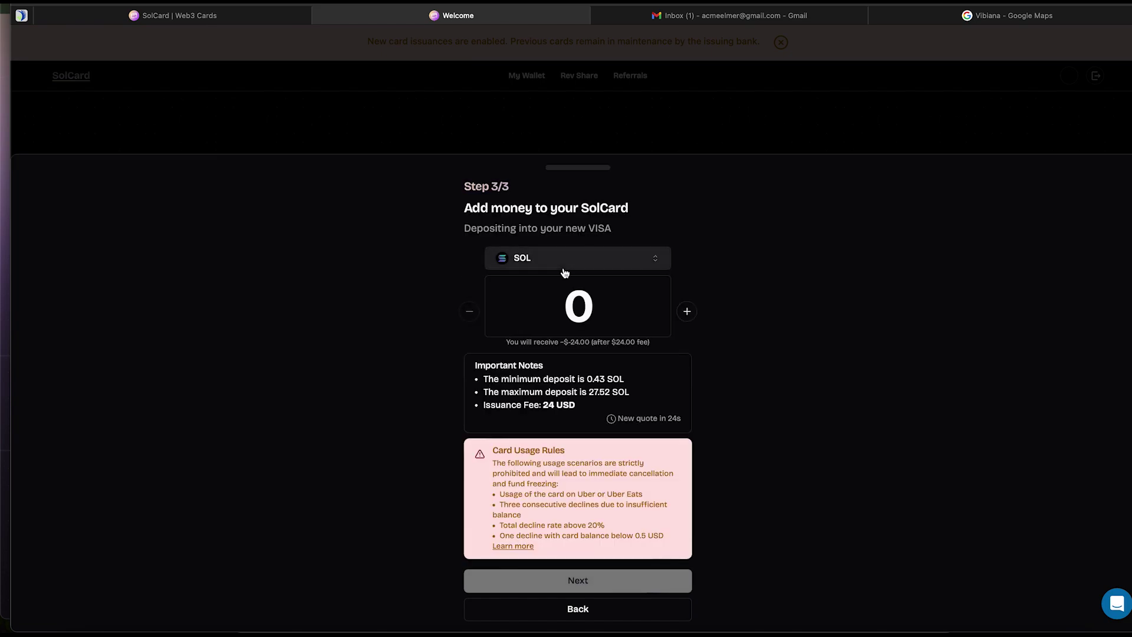
click(564, 266)
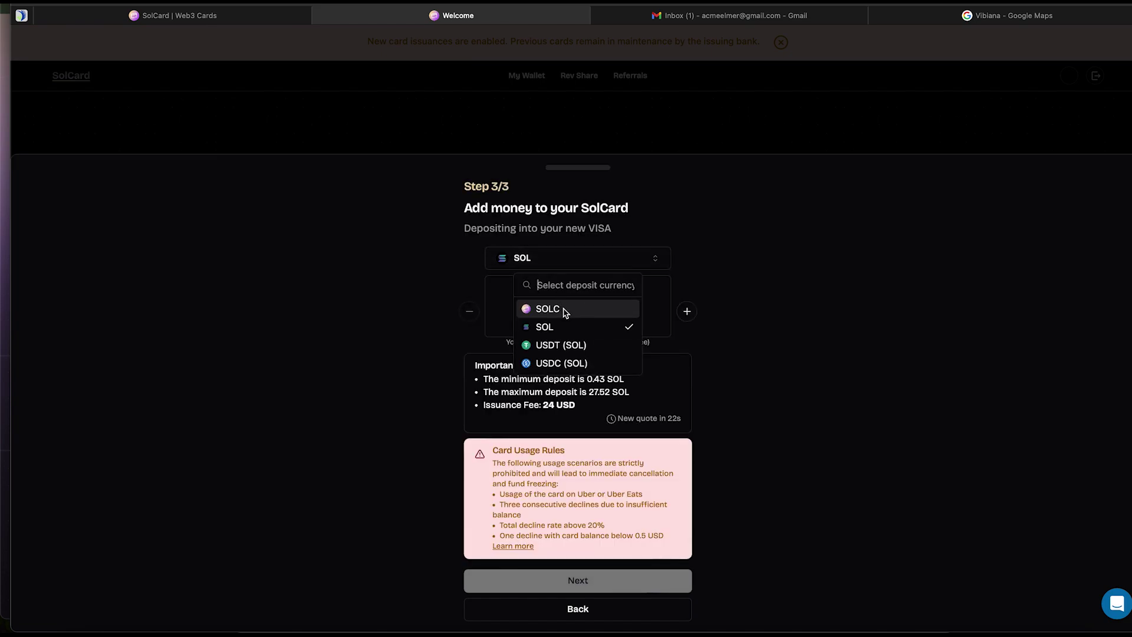
click(543, 326)
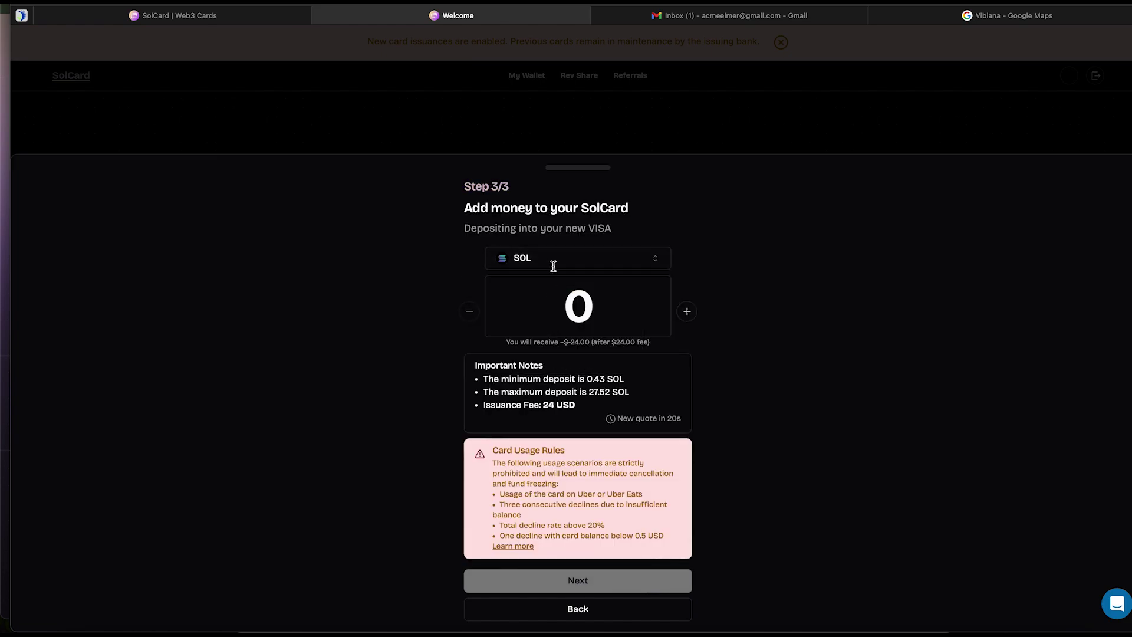
click(554, 261)
click(559, 347)
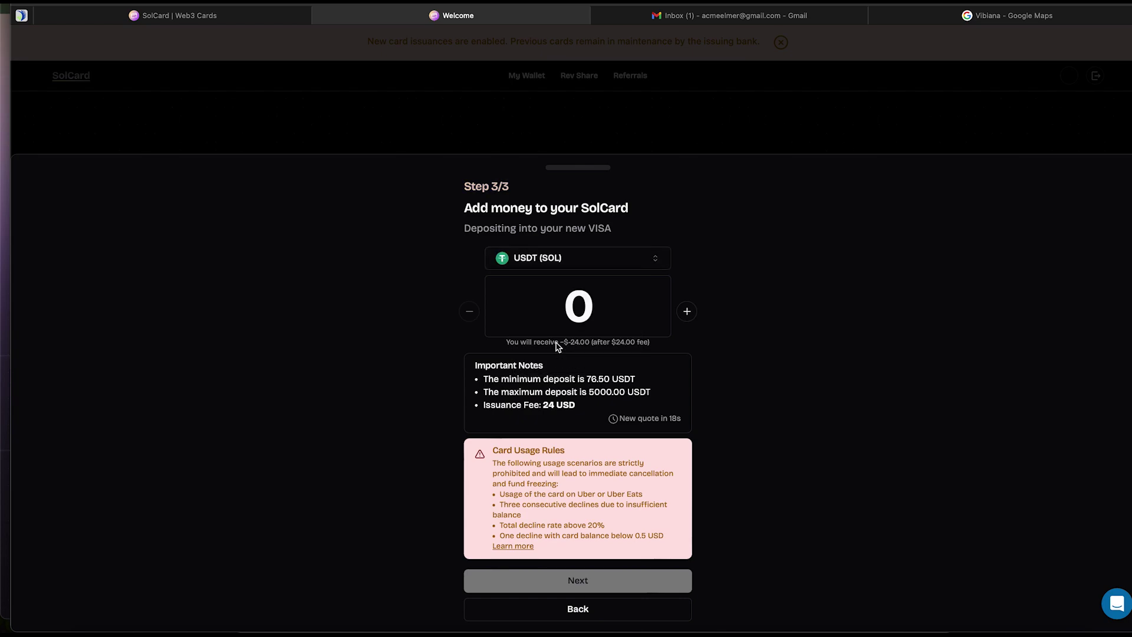
click(688, 312)
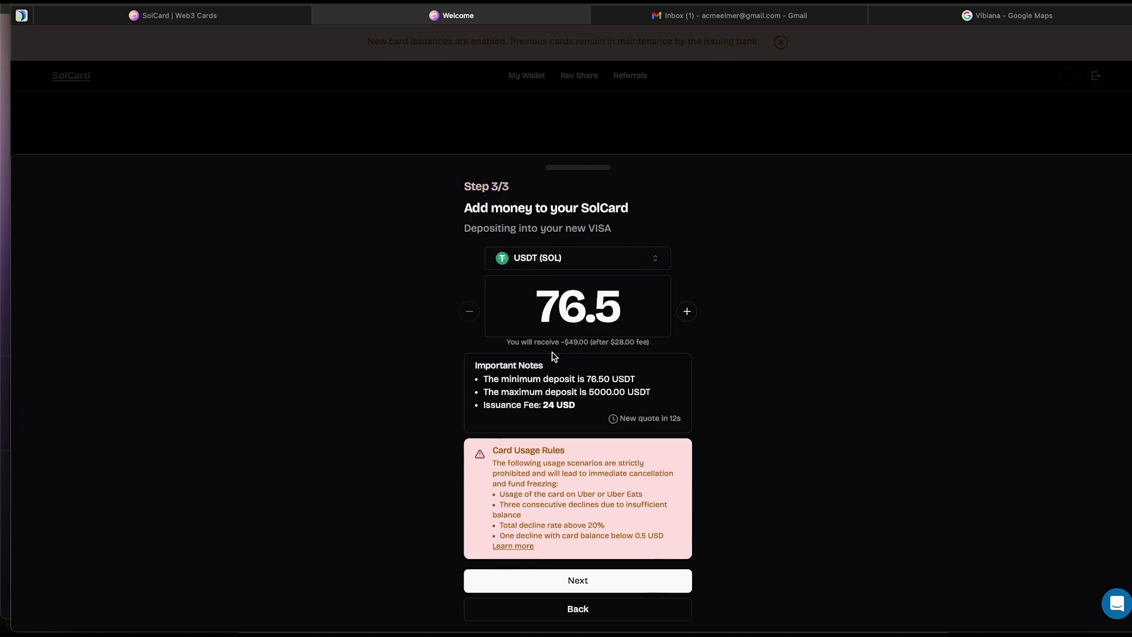
double_click(581, 341)
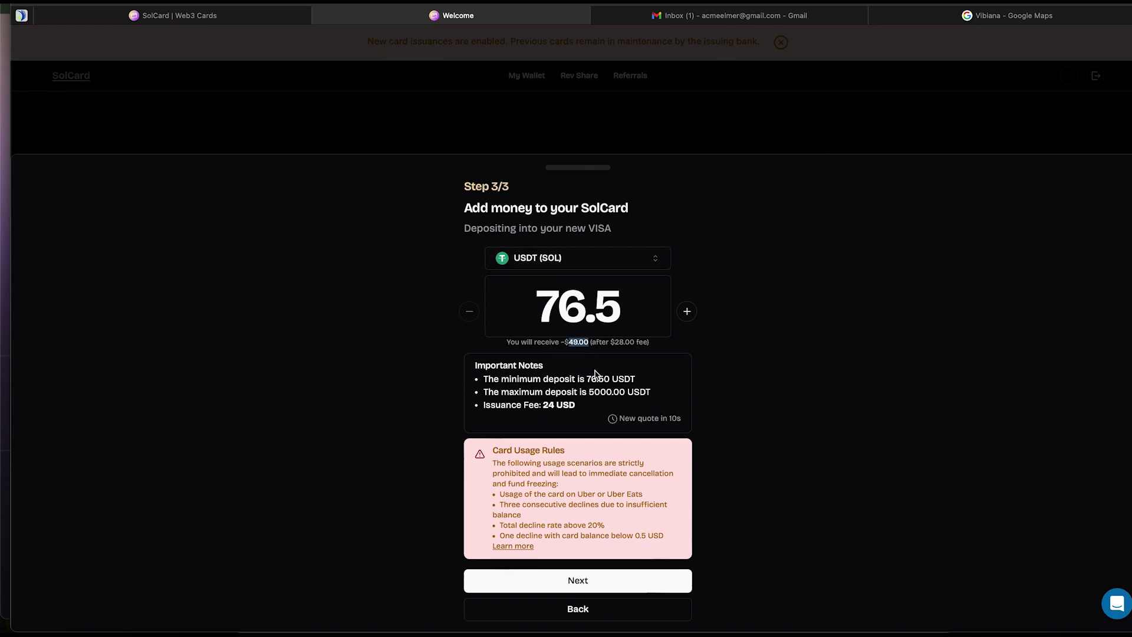
double_click(625, 342)
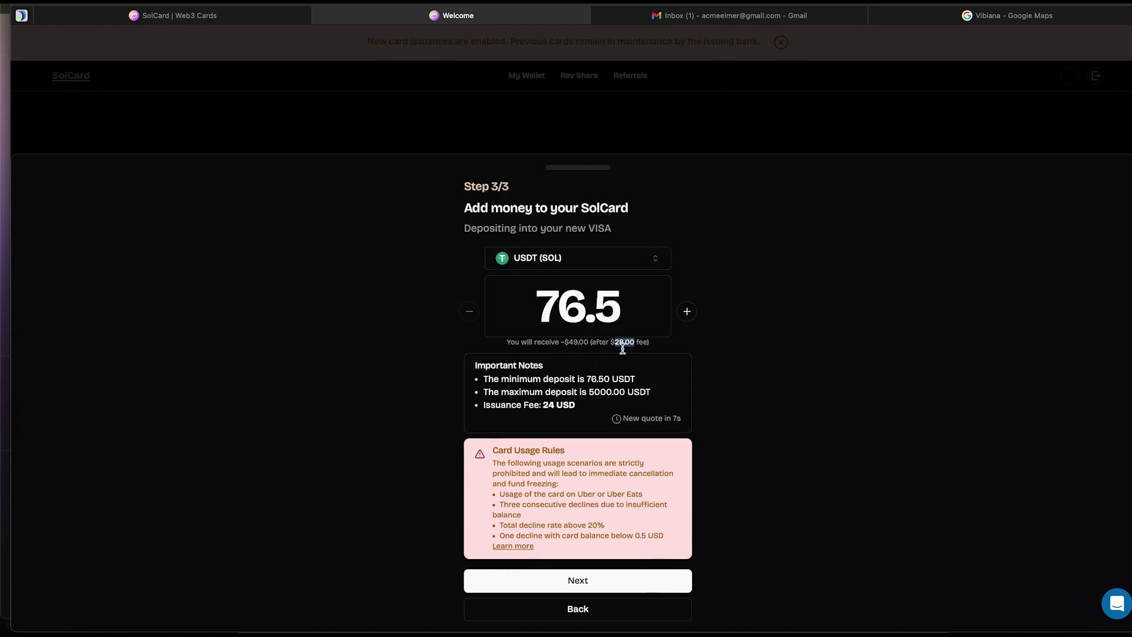
Switch the deposit currency to SOL, bringing the deposit to 0.43 SOL.
click(583, 260)
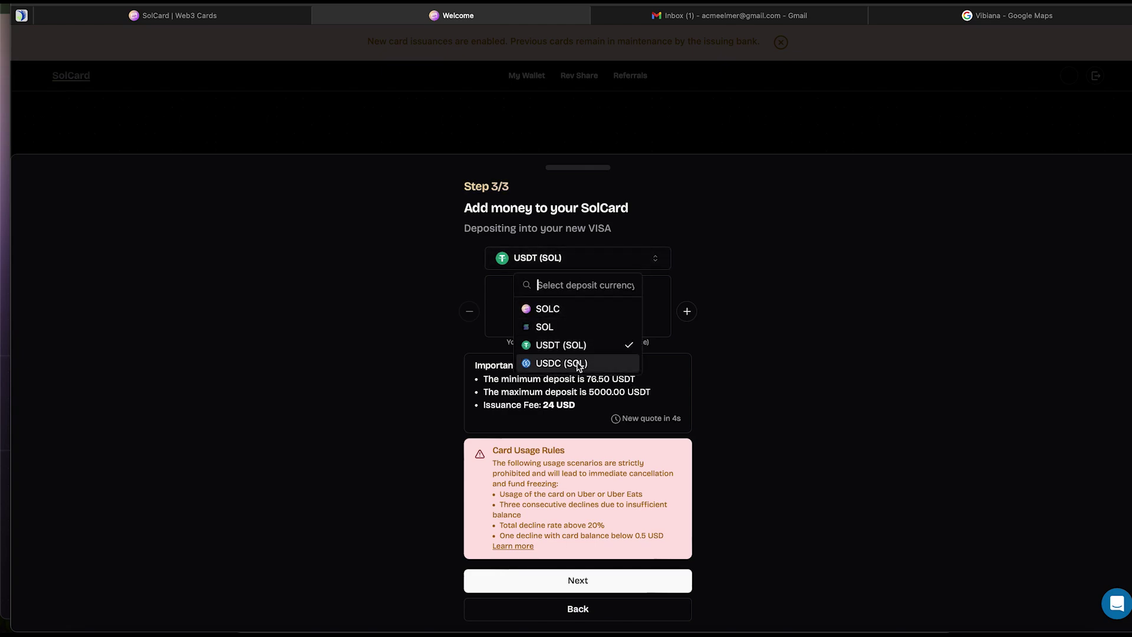
click(563, 327)
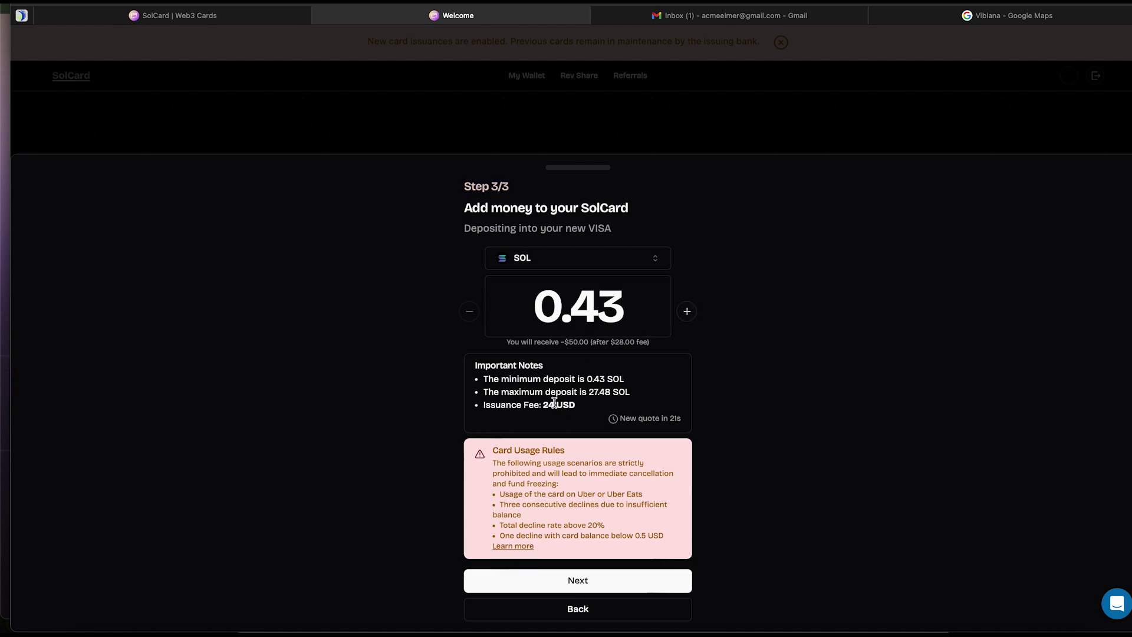
drag(574, 403, 549, 403)
Proceed to payment and copy the SOL deposit address for the 0.43 SOL payment.
click(645, 581)
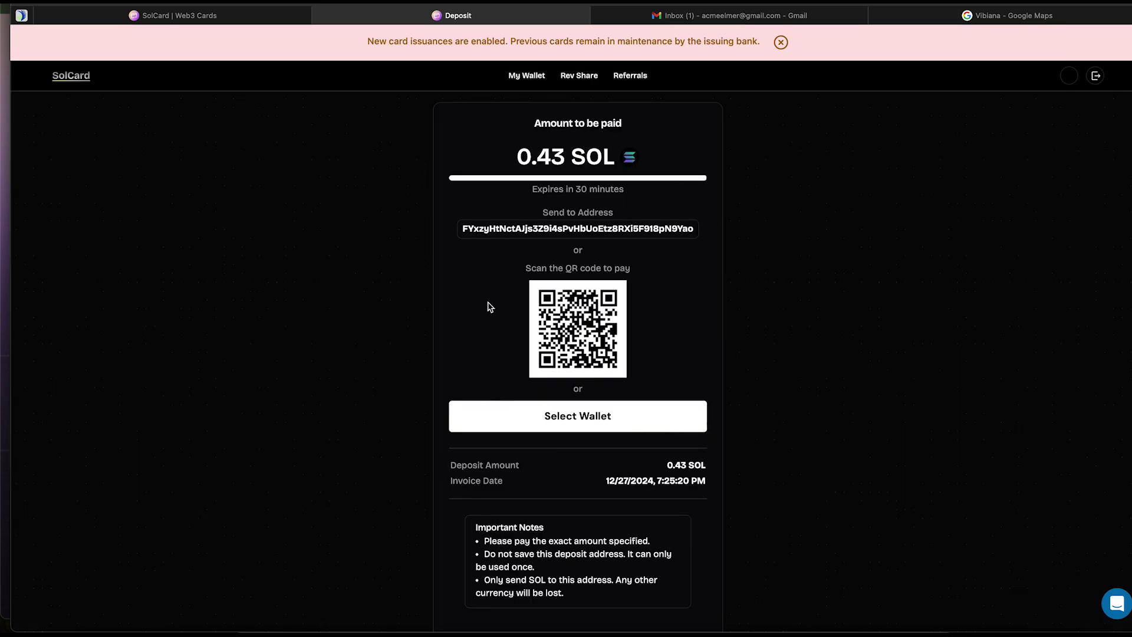
double_click(541, 230)
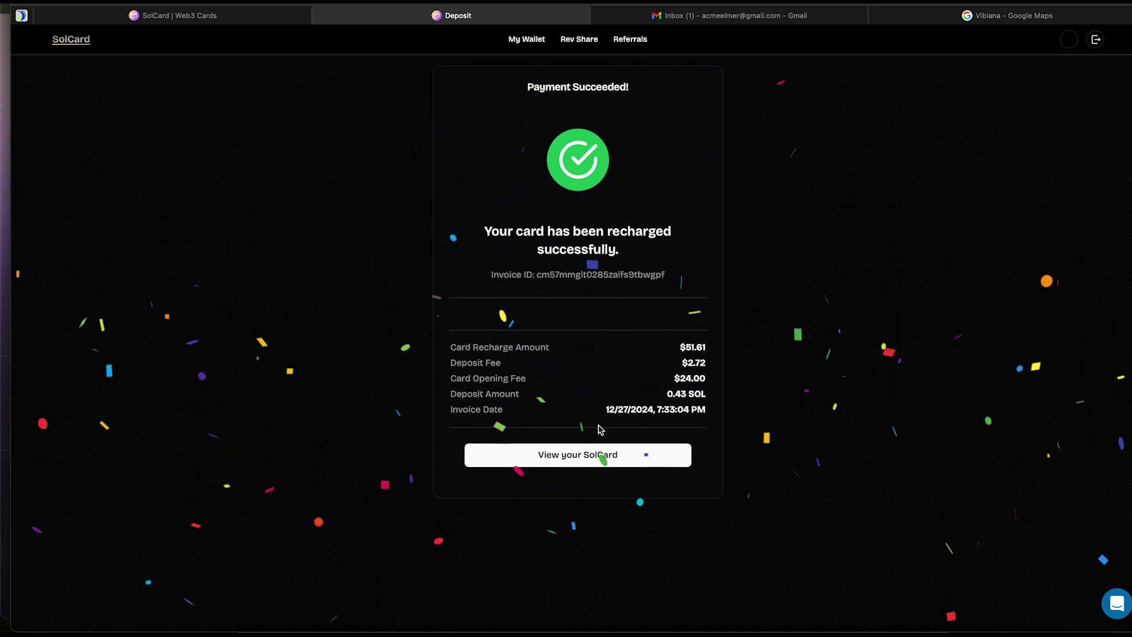
Open the new Visa card's dashboard and flip the card to check its Los Angeles billing address.
click(597, 456)
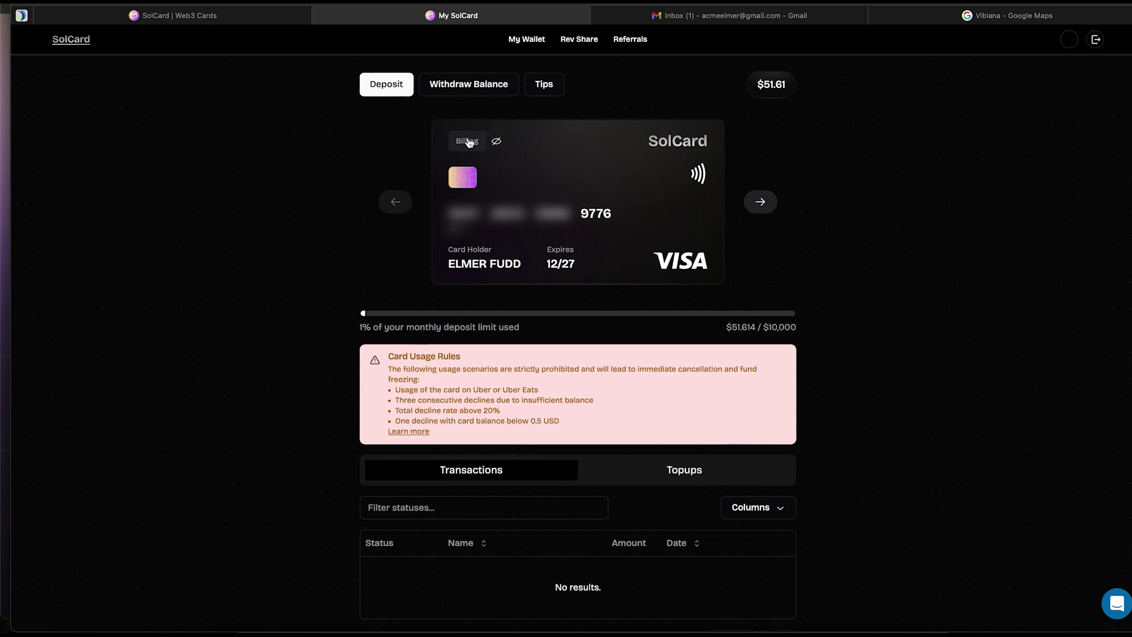
click(467, 141)
click(469, 142)
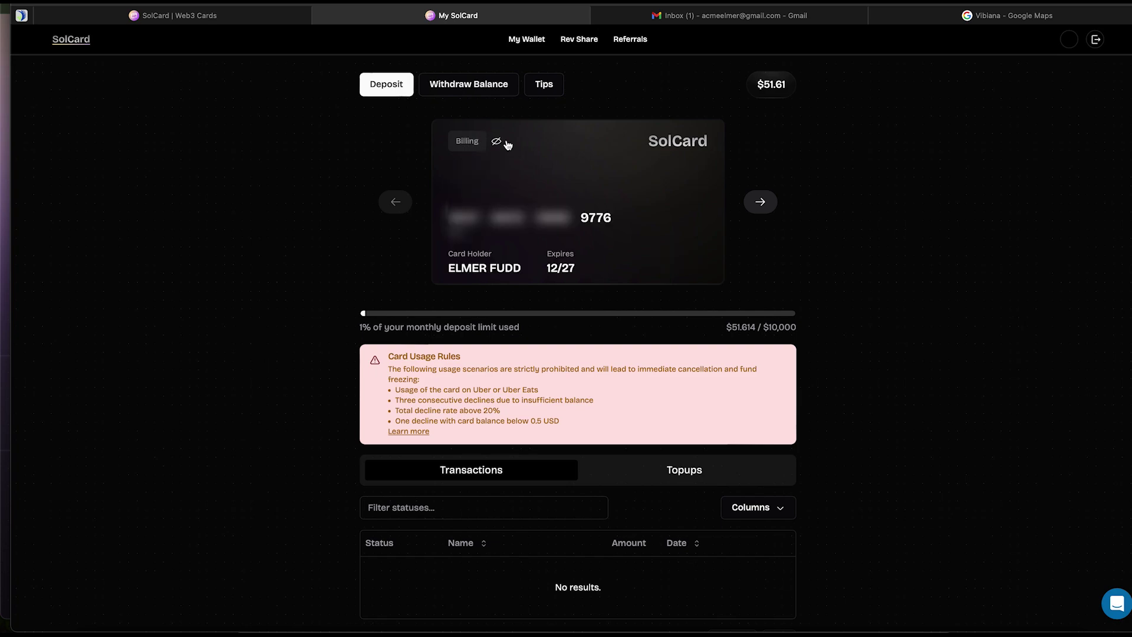
click(473, 142)
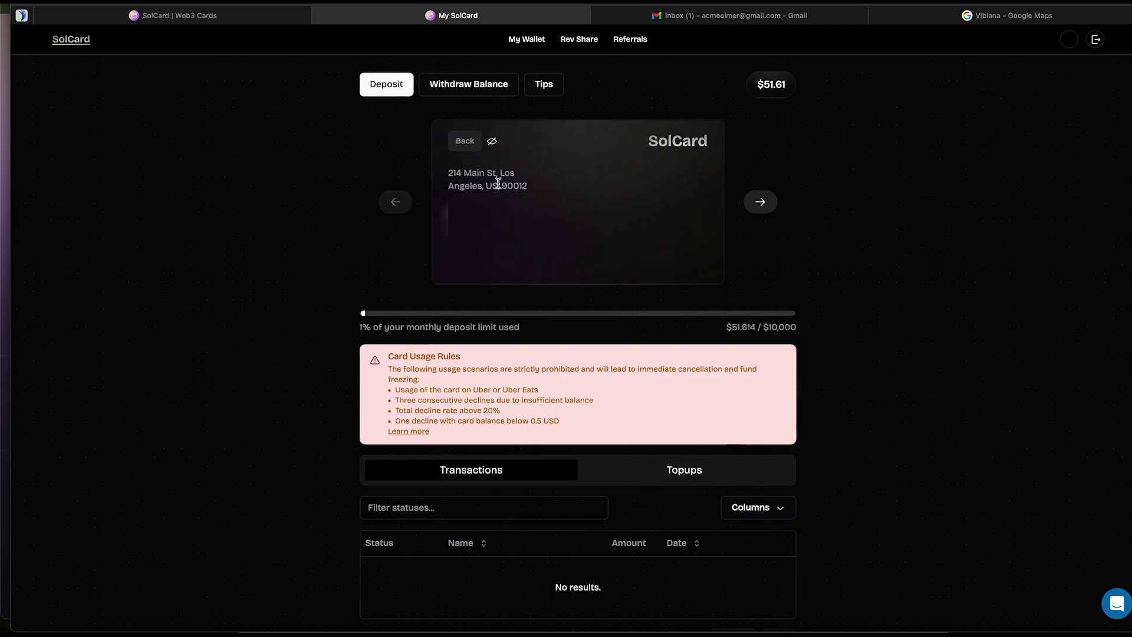
click(464, 144)
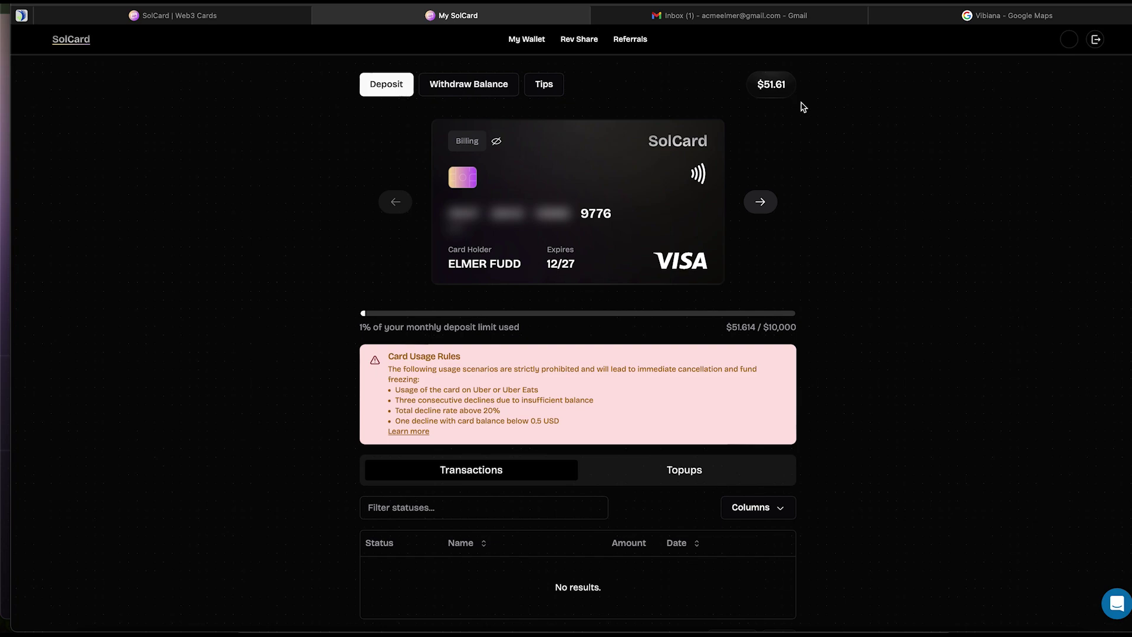
On the Referrals page, enter a personal referral code and add it.
click(641, 42)
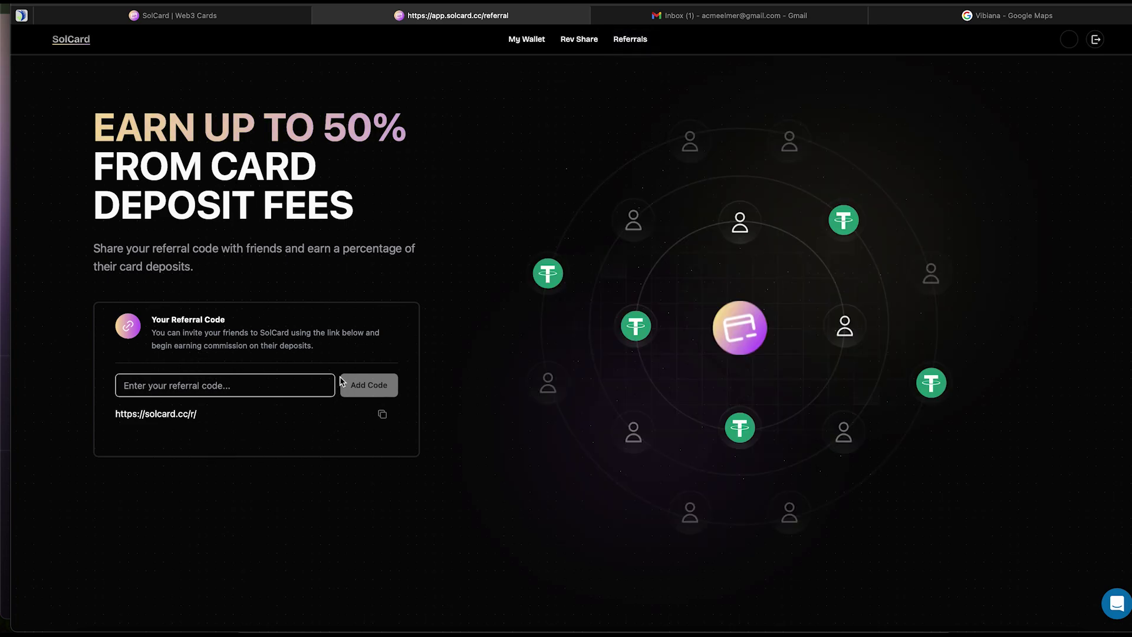
click(303, 394)
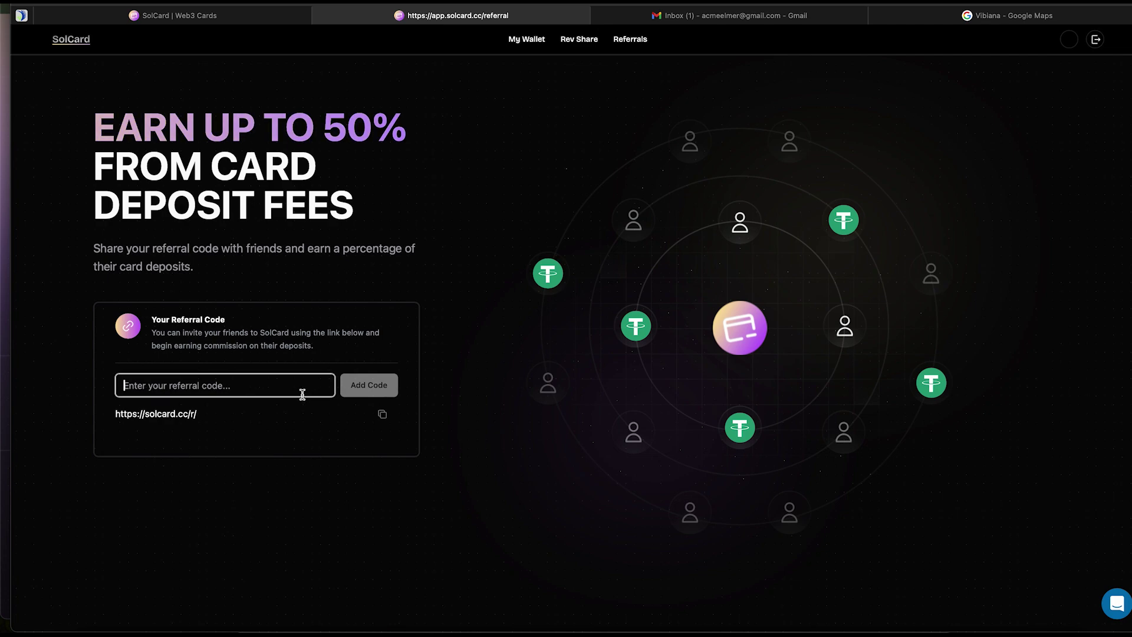
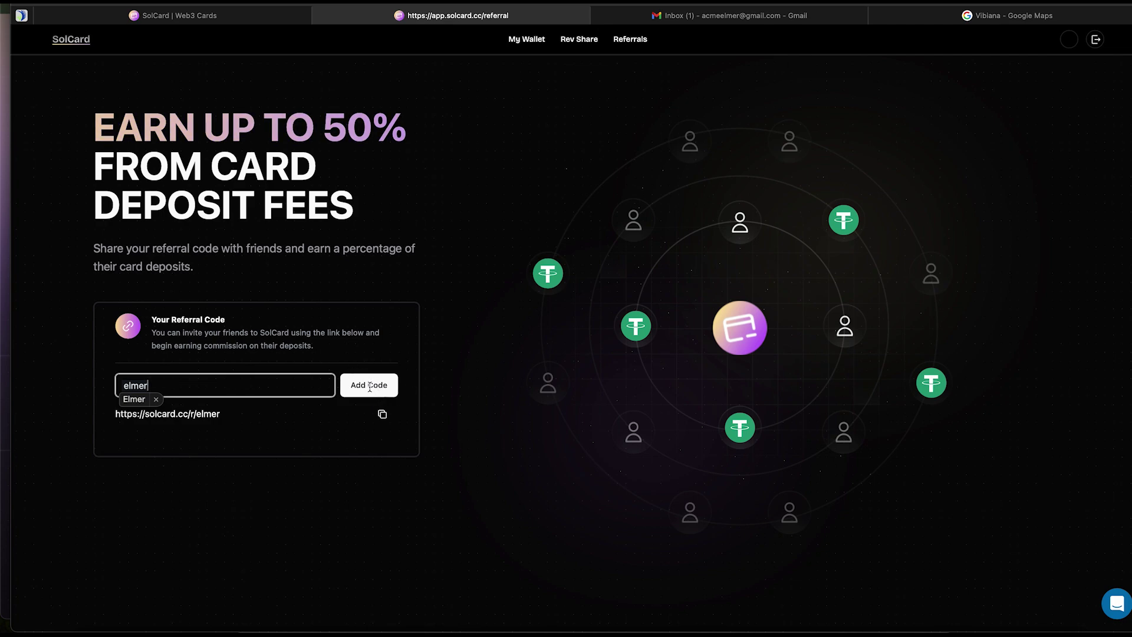
click(369, 385)
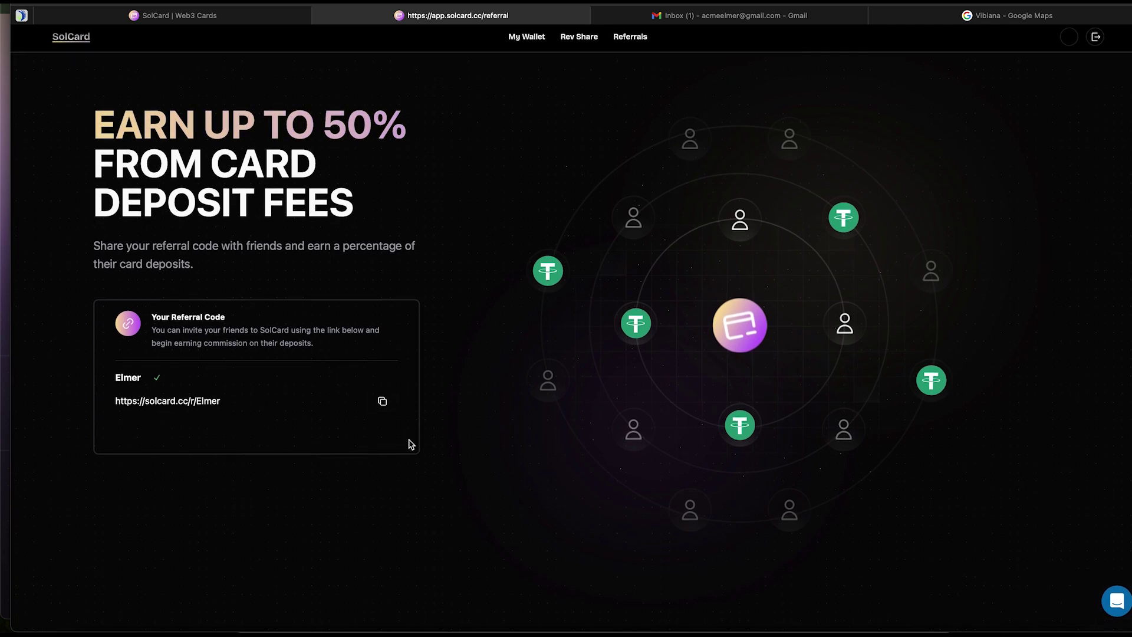
click(538, 40)
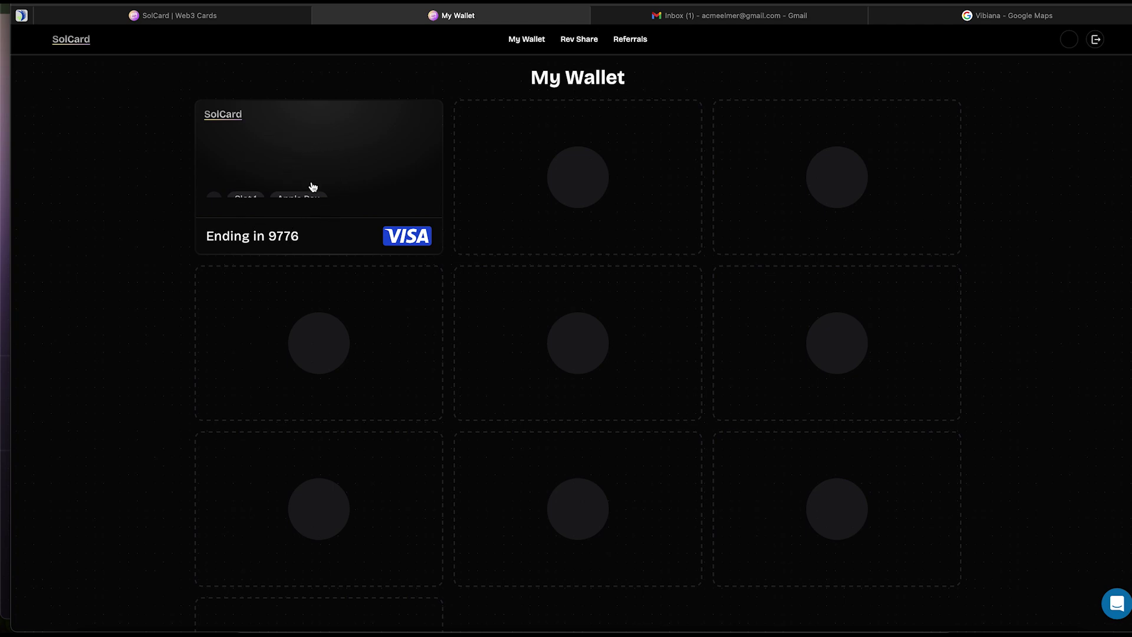
click(331, 156)
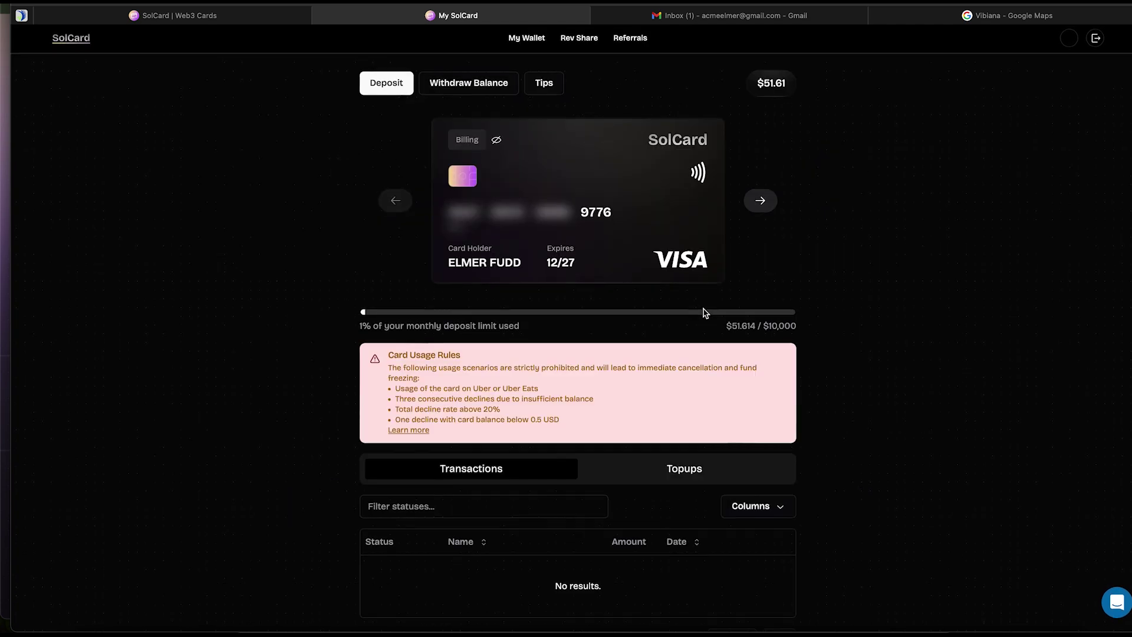
mouse_move(361, 625)
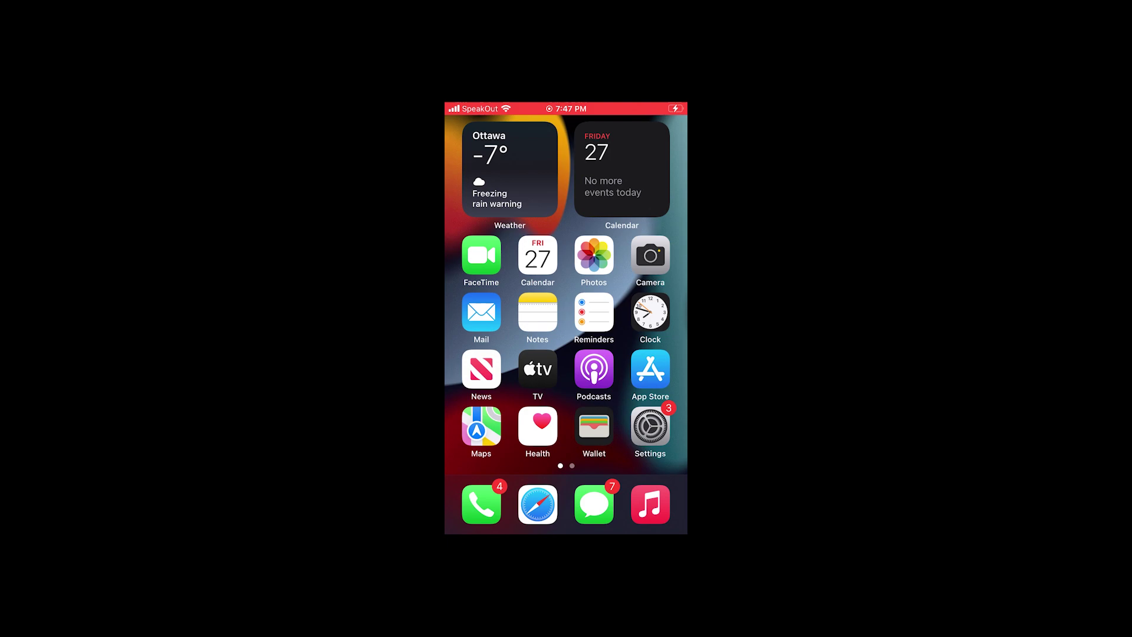
Launch Apple Wallet from the iPhone home screen.
click(593, 425)
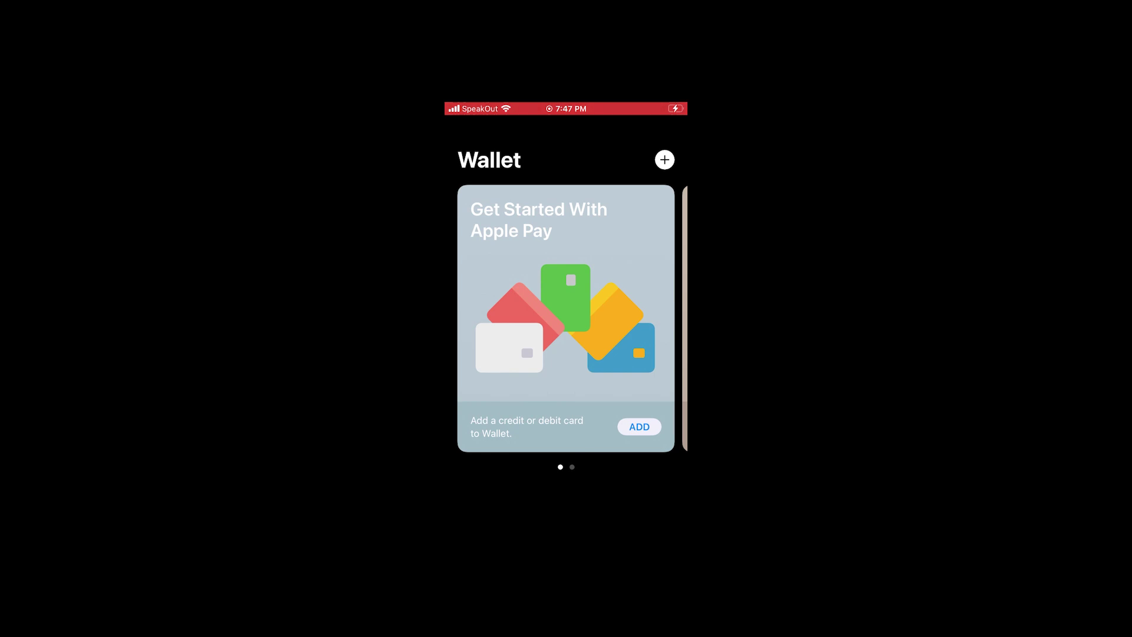
Add a debit card manually, entering the cardholder's name and a 12/2027 expiry.
click(664, 159)
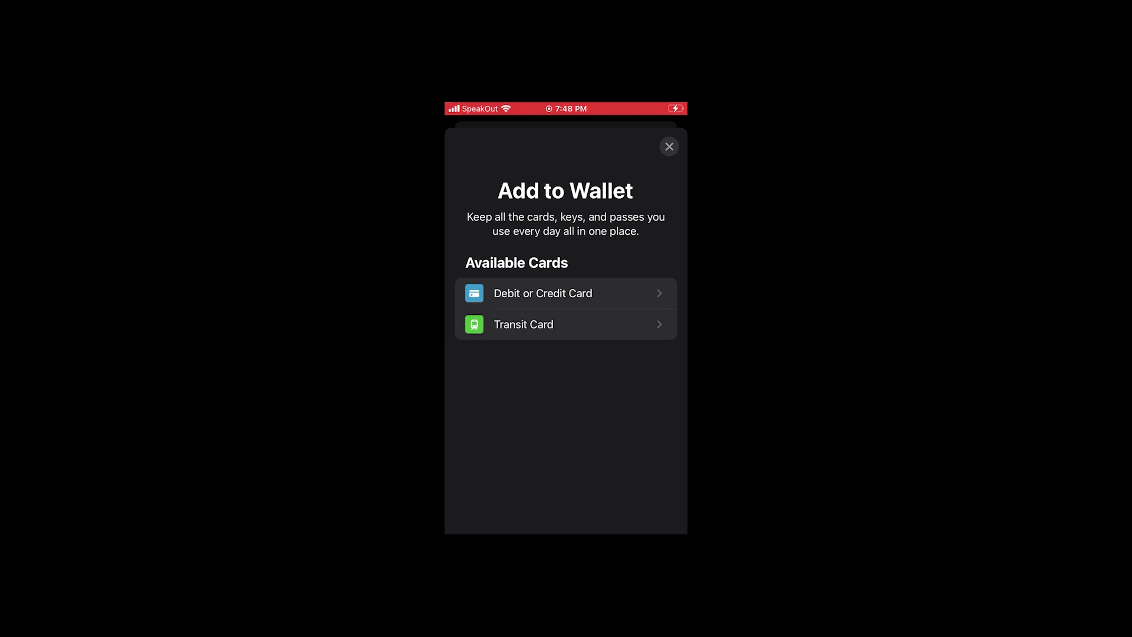
click(543, 293)
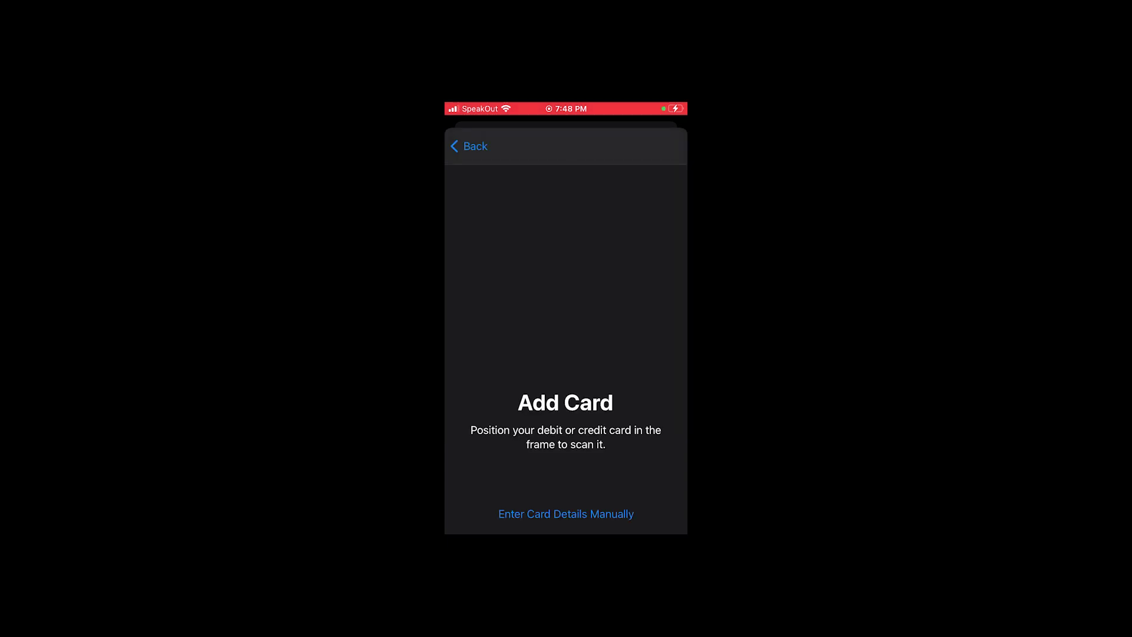
click(566, 514)
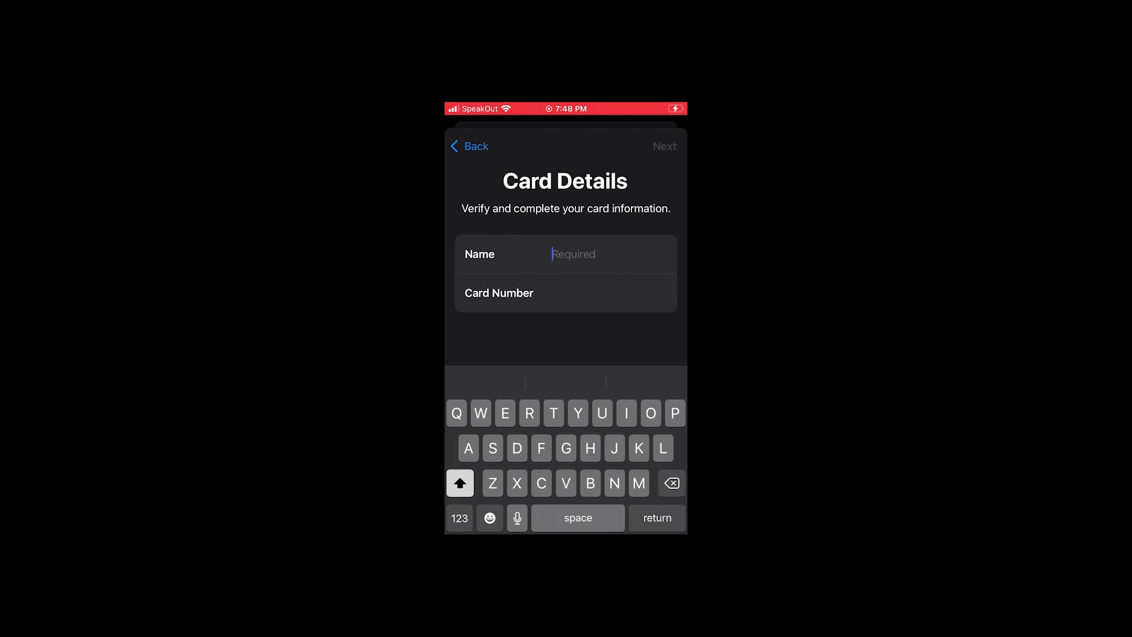
text(Elmer Fudd)
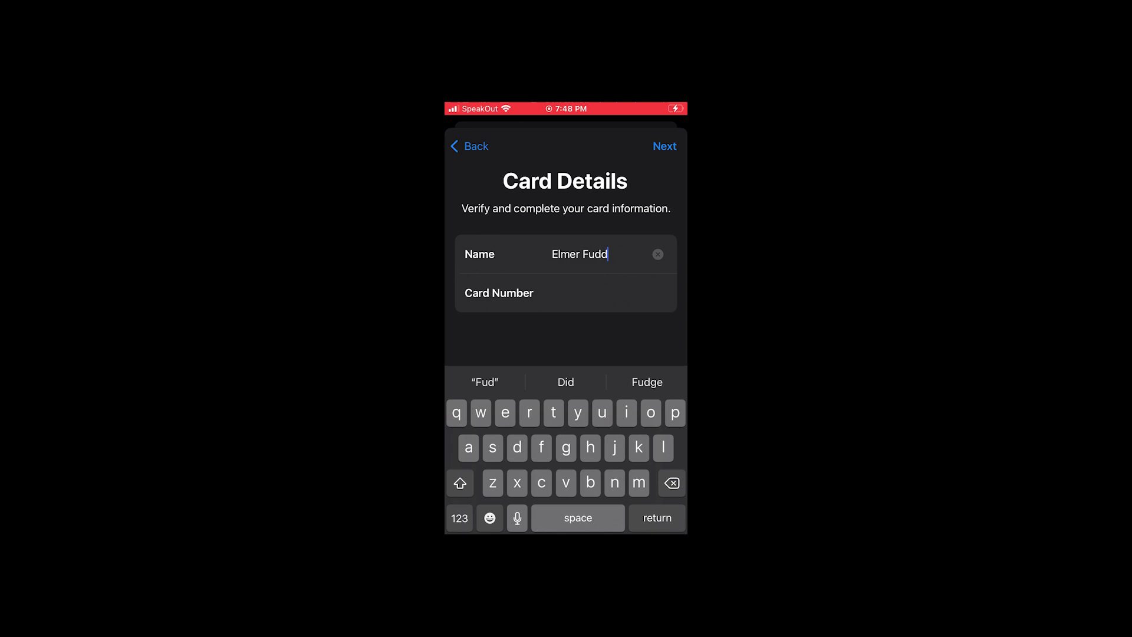
key(Return)
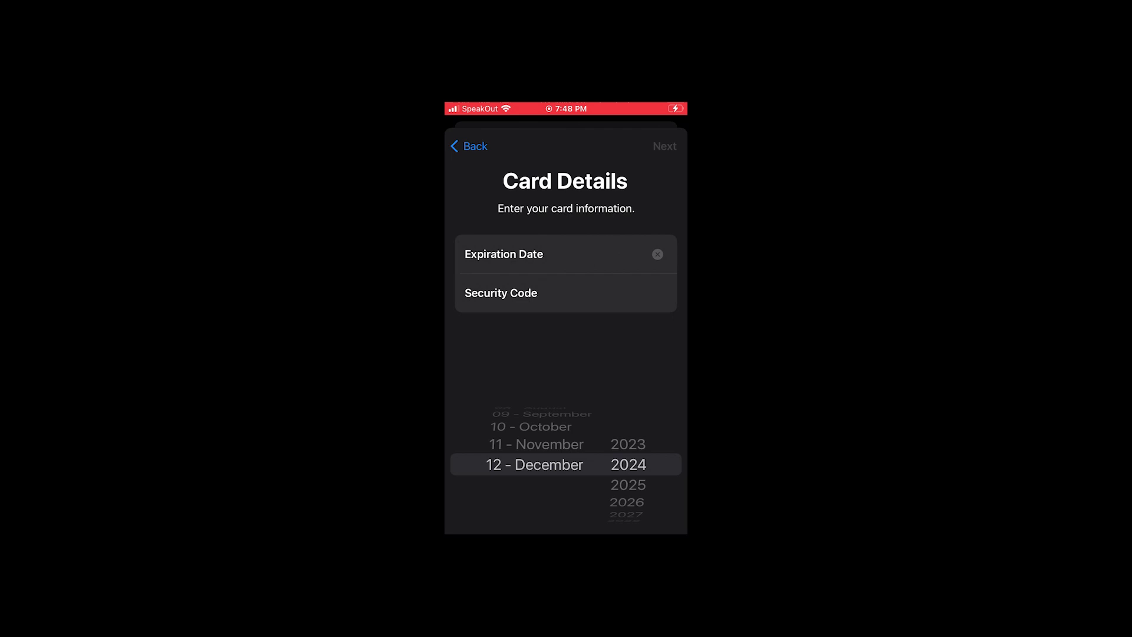
scroll(629, 465, down, 3)
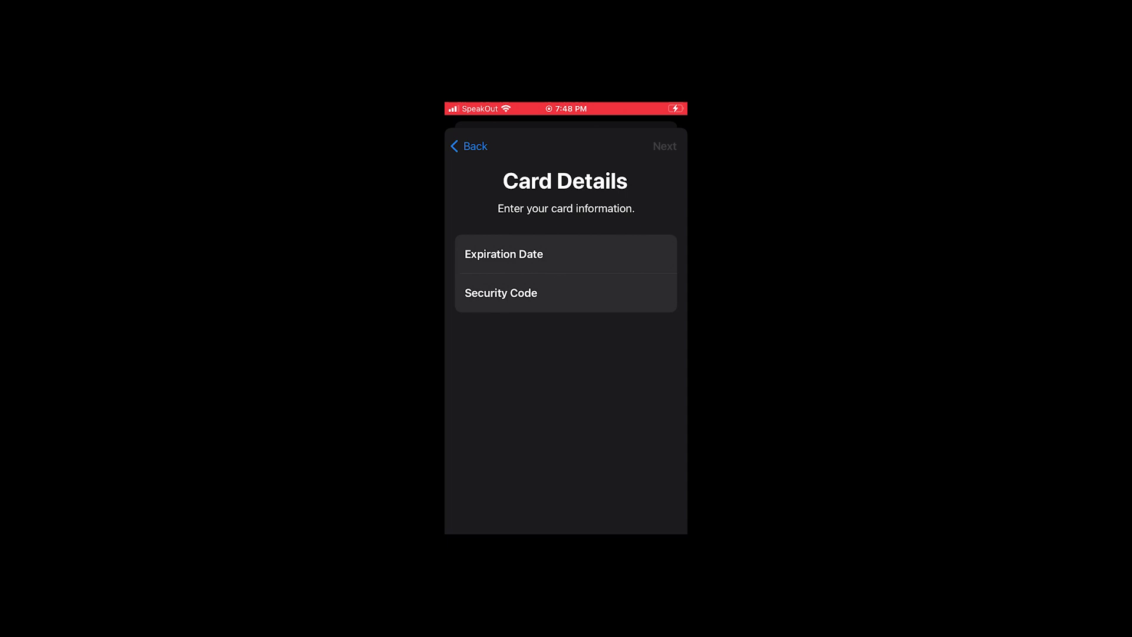
click(665, 147)
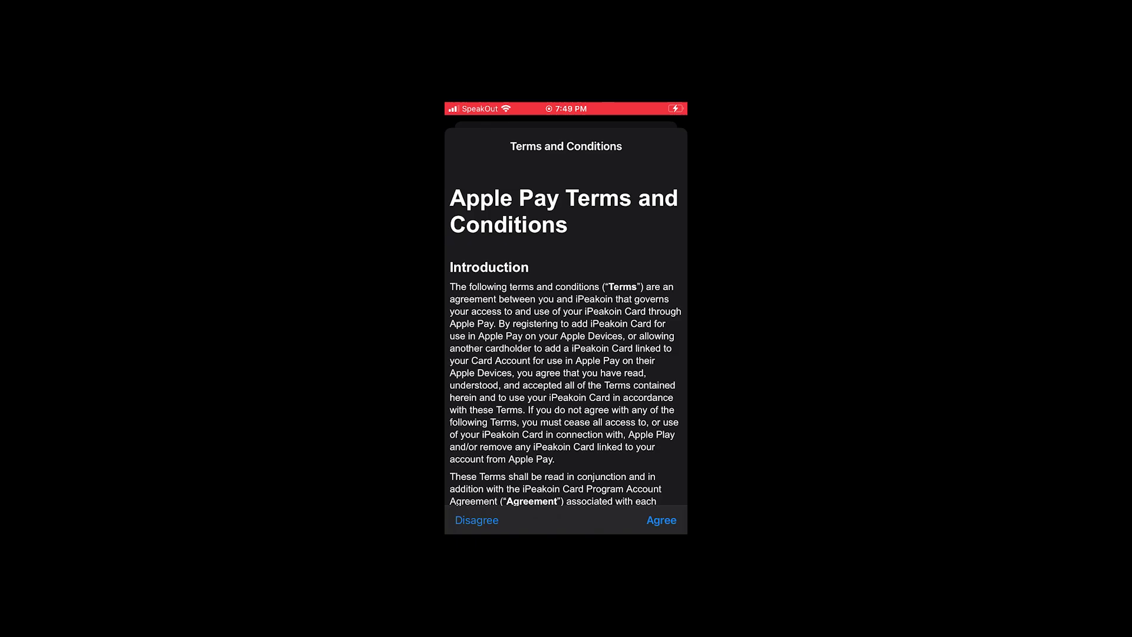
Read through the Apple Pay Terms and Conditions and agree to them.
scroll(566, 331, down, 15)
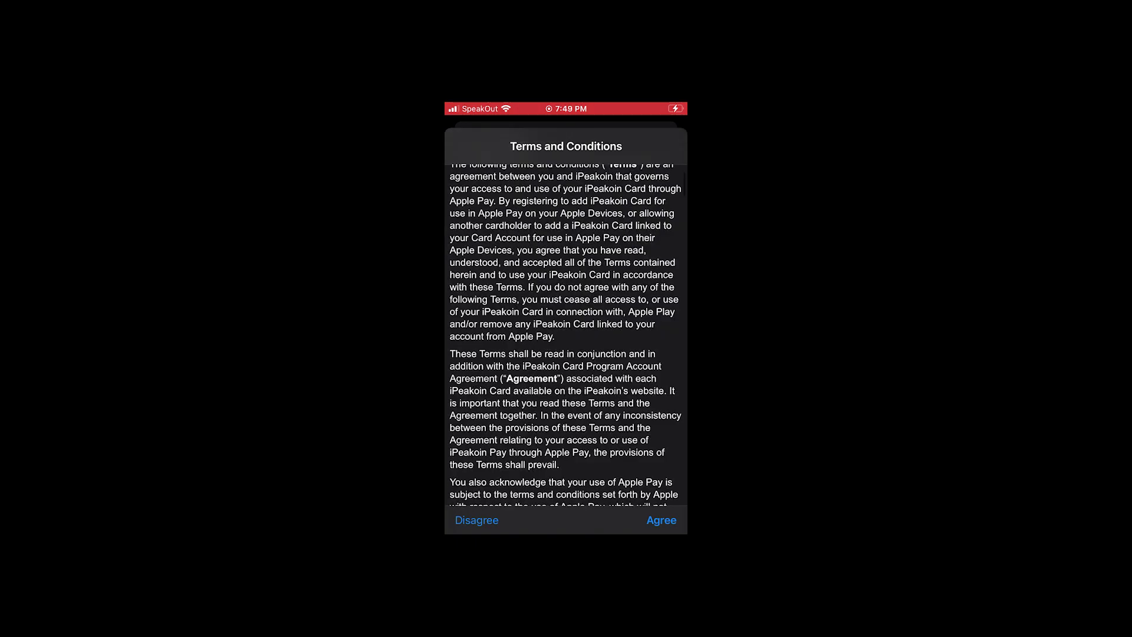
scroll(566, 331, down, 15)
click(662, 520)
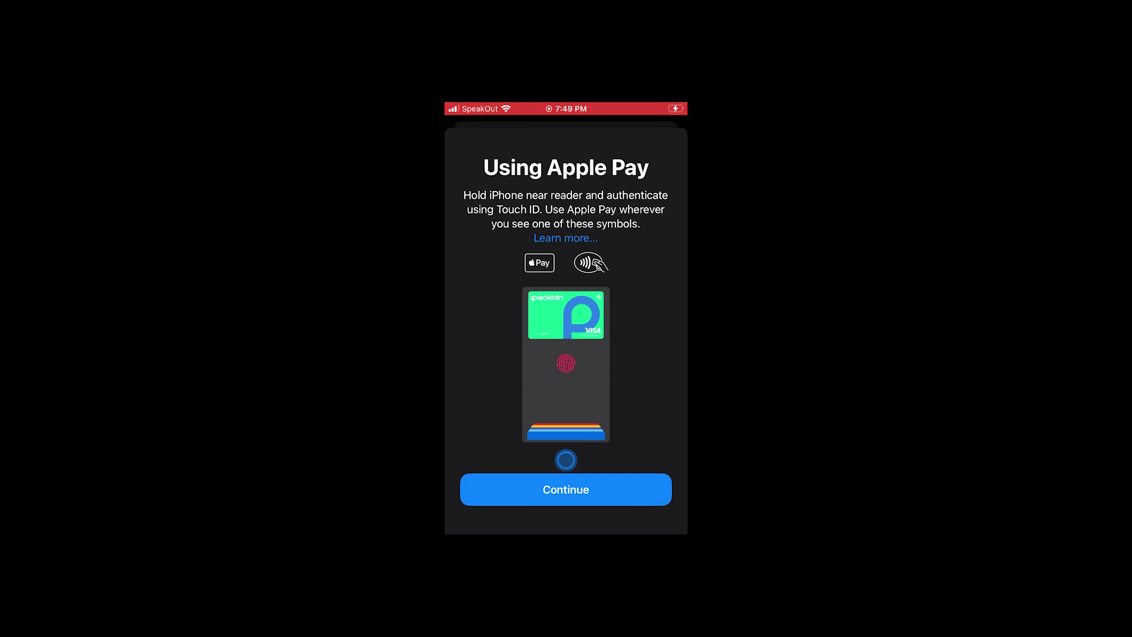
Continue past Using Apple Pay, close the card view, and find the iPeakoin card in Wallet.
click(566, 462)
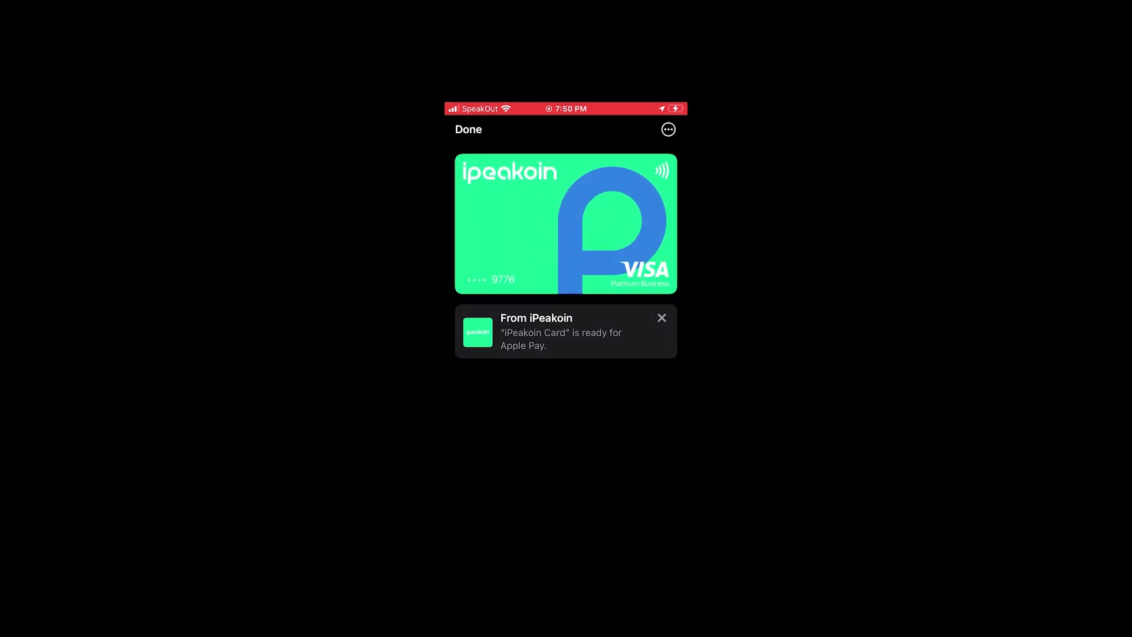
click(468, 129)
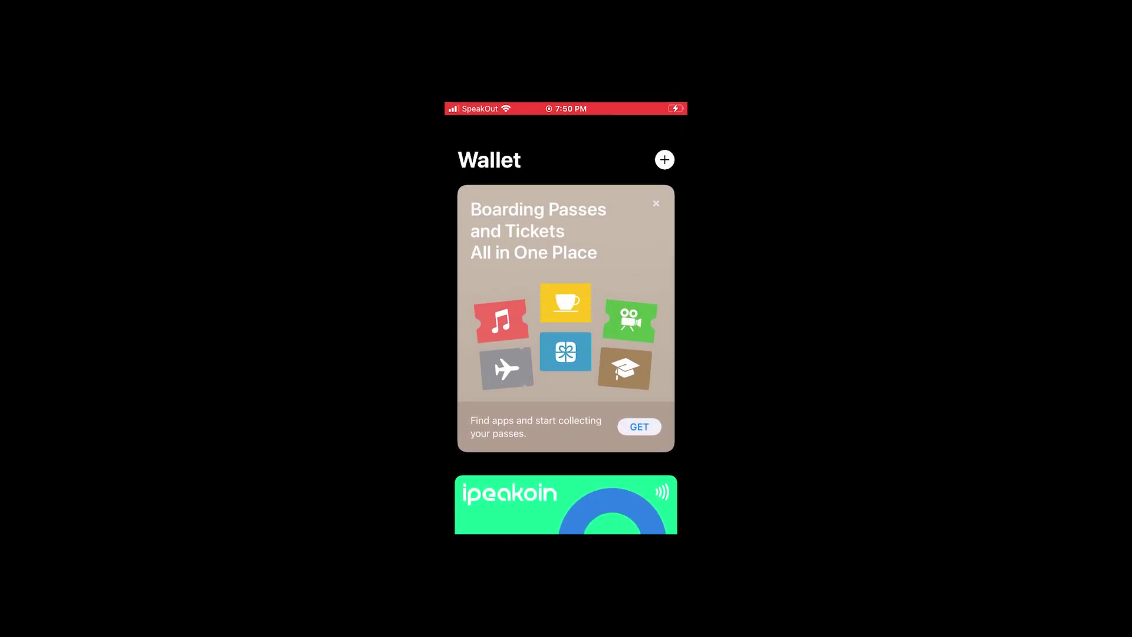
scroll(566, 318, down, 3)
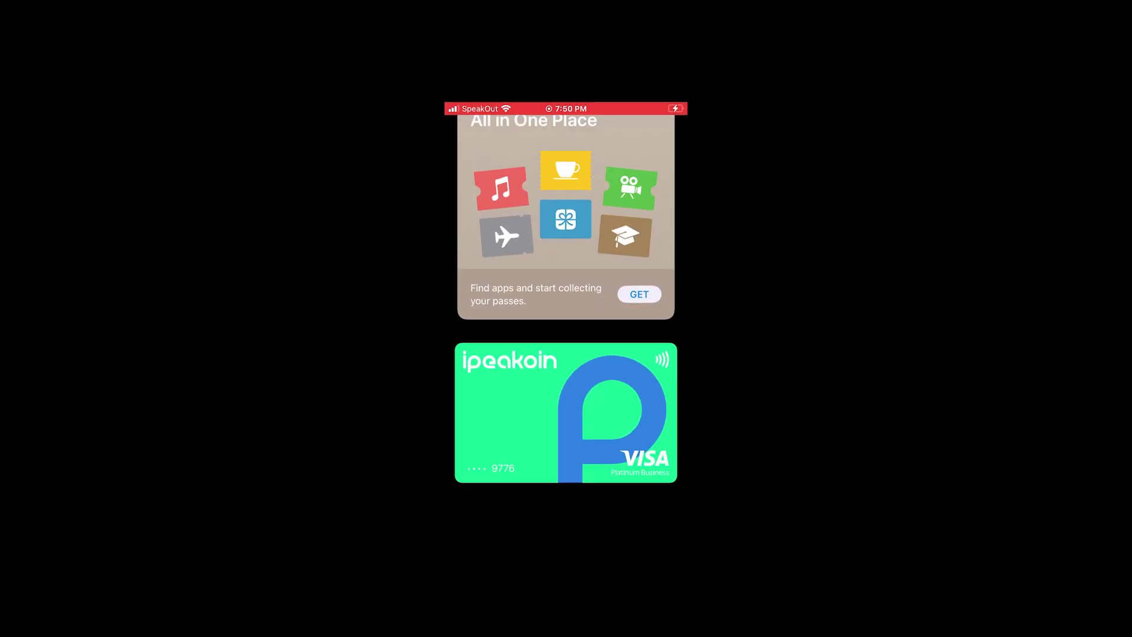